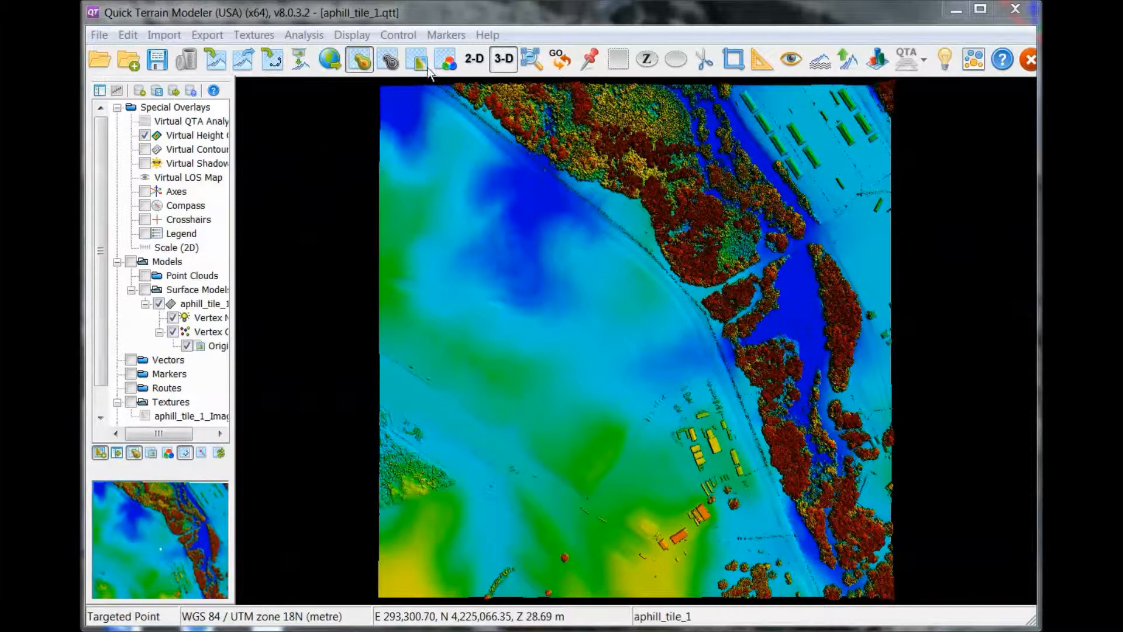
Switch the toolbar layout to the Tactical Defaults button set and apply it
click(99, 36)
mouse_move(178, 400)
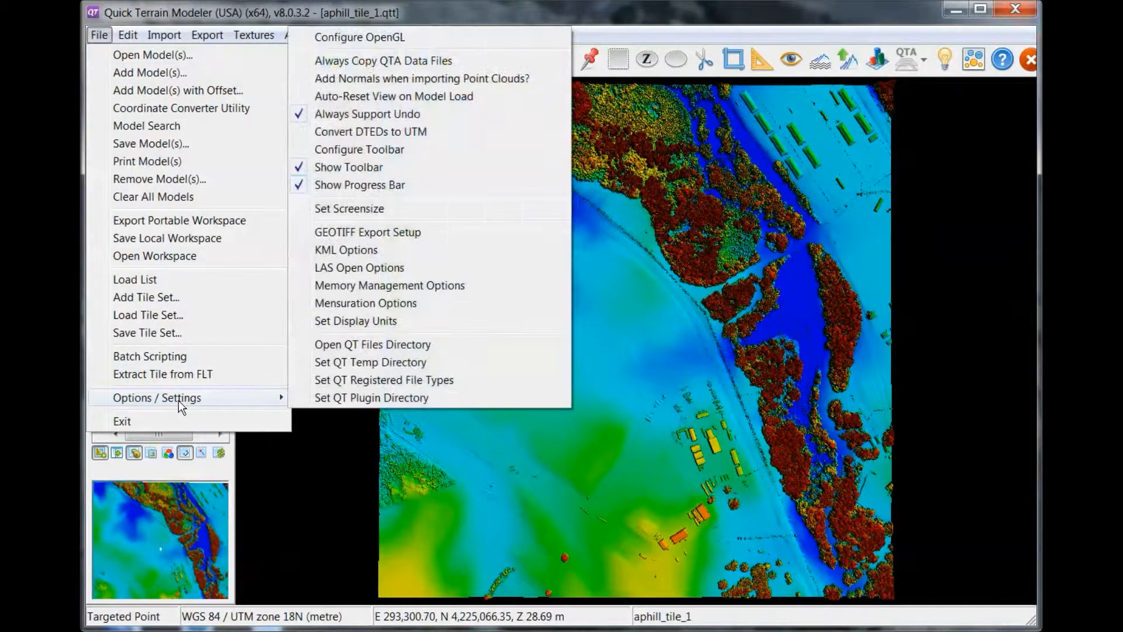
click(349, 152)
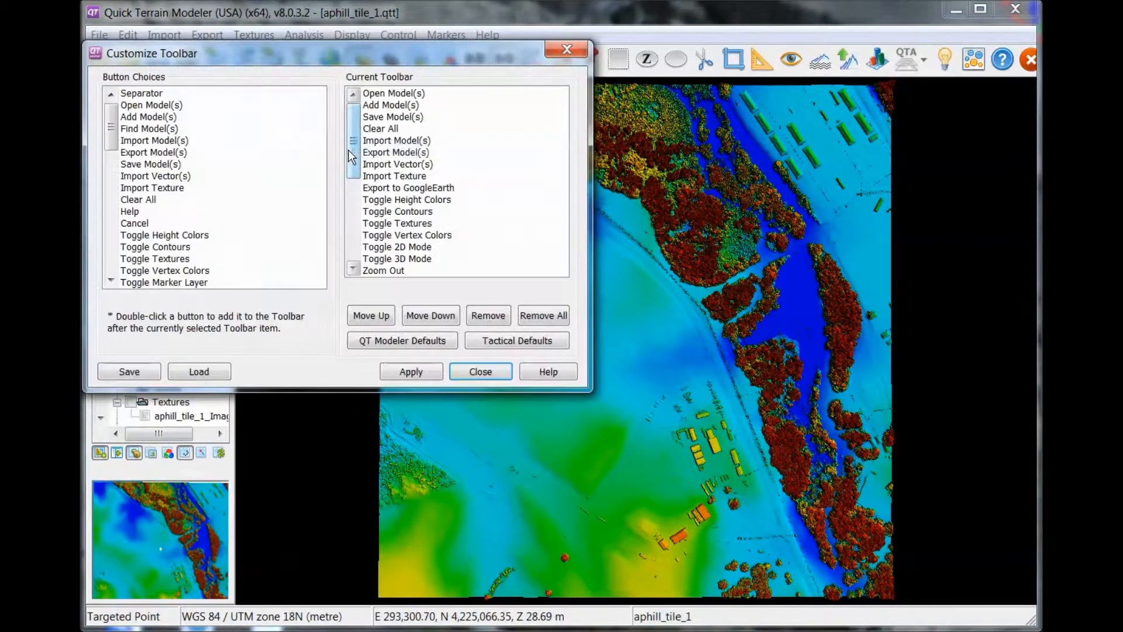
click(514, 343)
click(412, 373)
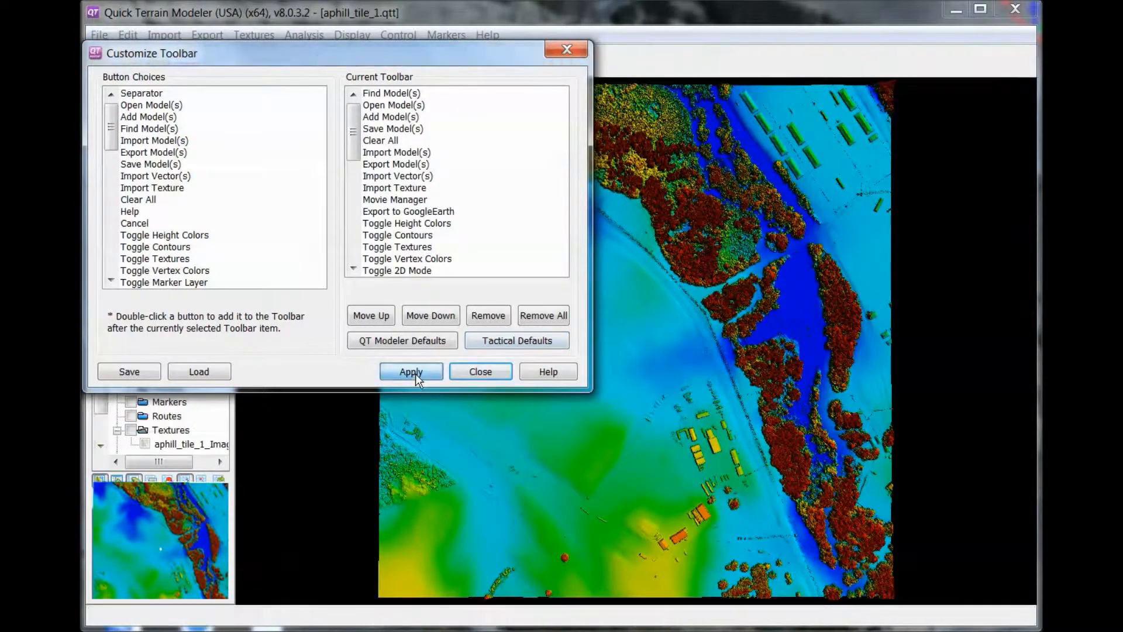
click(476, 374)
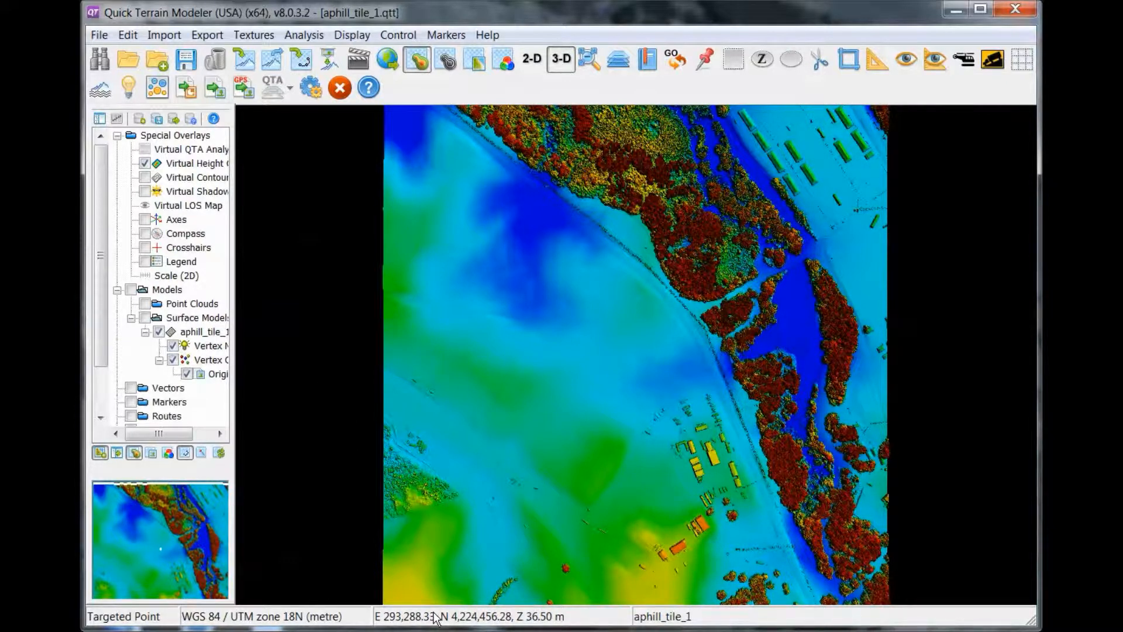
Set the status bar's coordinate display units to MGRS
double_click(436, 617)
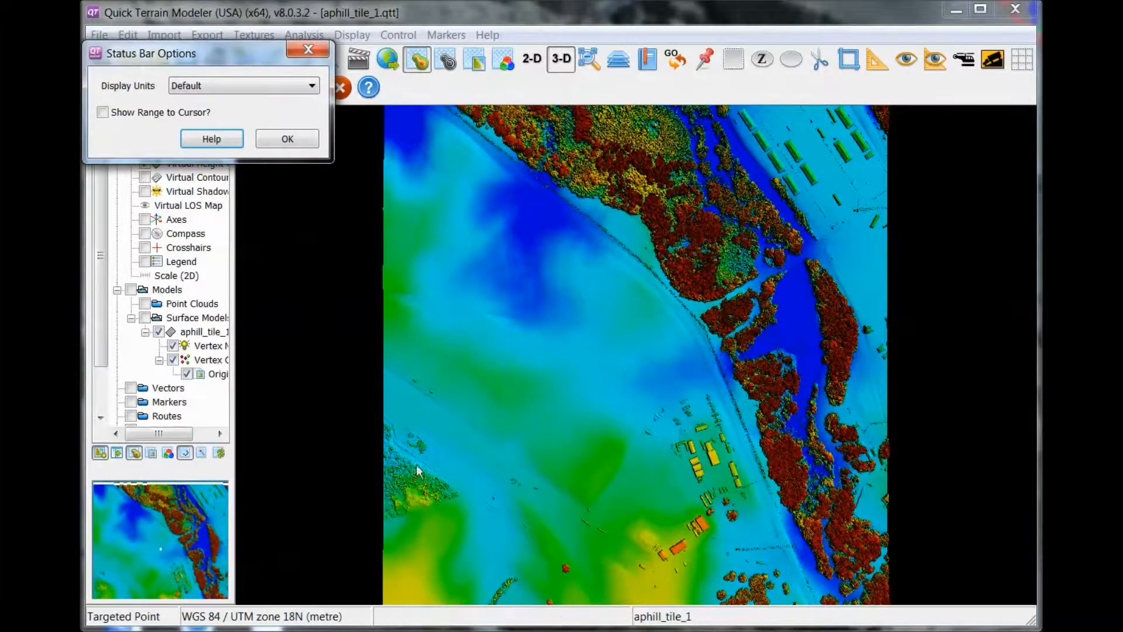
click(231, 92)
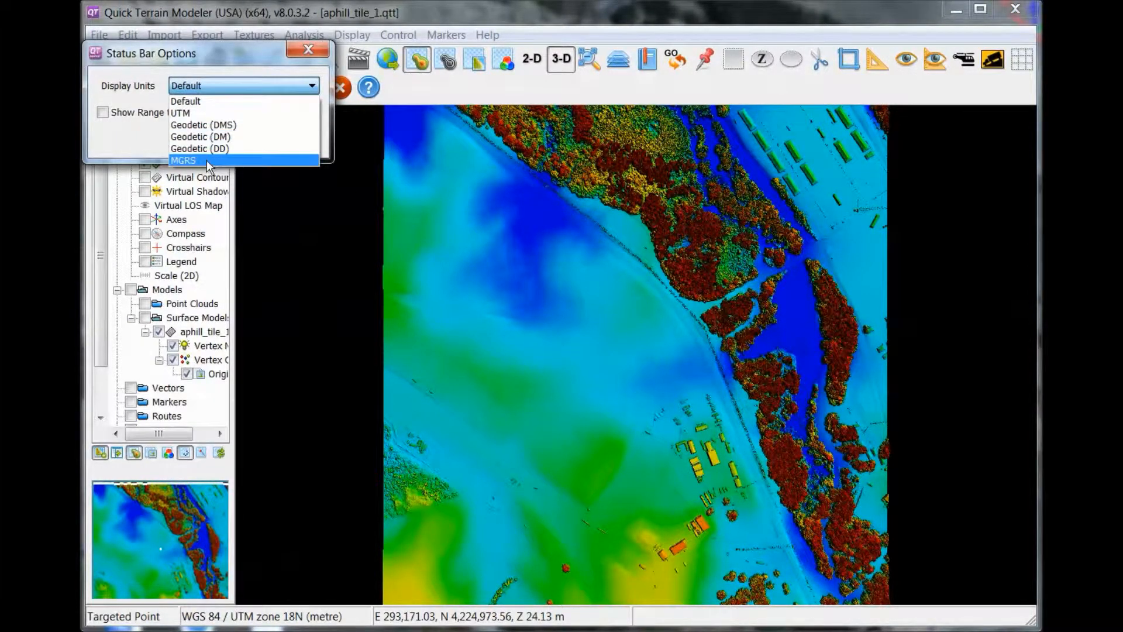
click(241, 156)
click(286, 140)
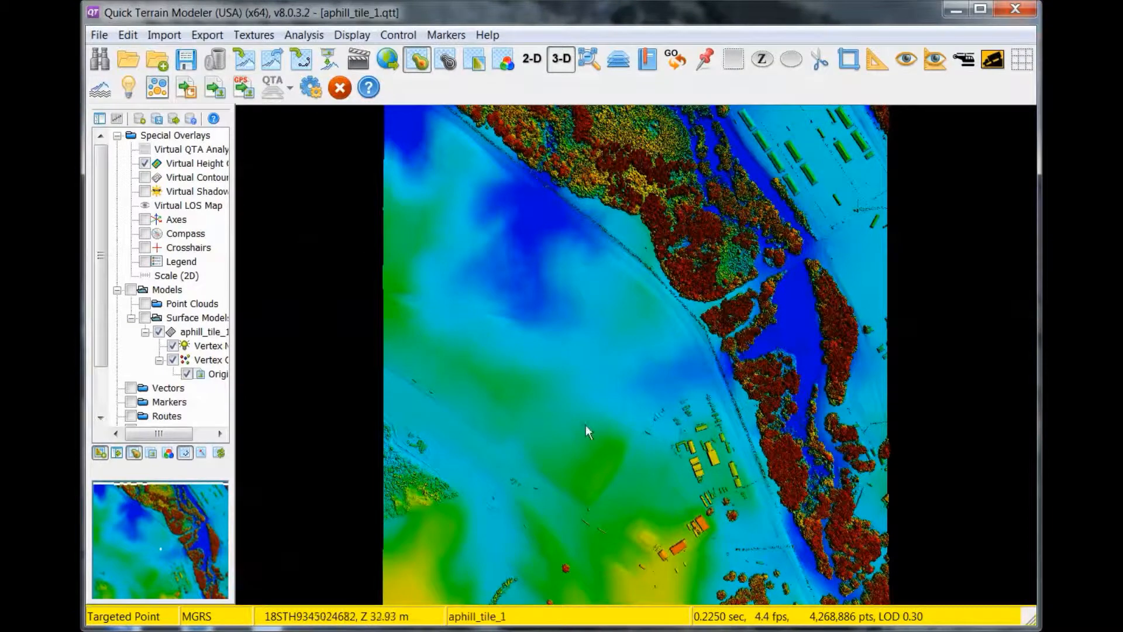
Change the height coloration palette of the terrain model to Earth Tones
drag(662, 448, 597, 423)
scroll(608, 433, up, 5)
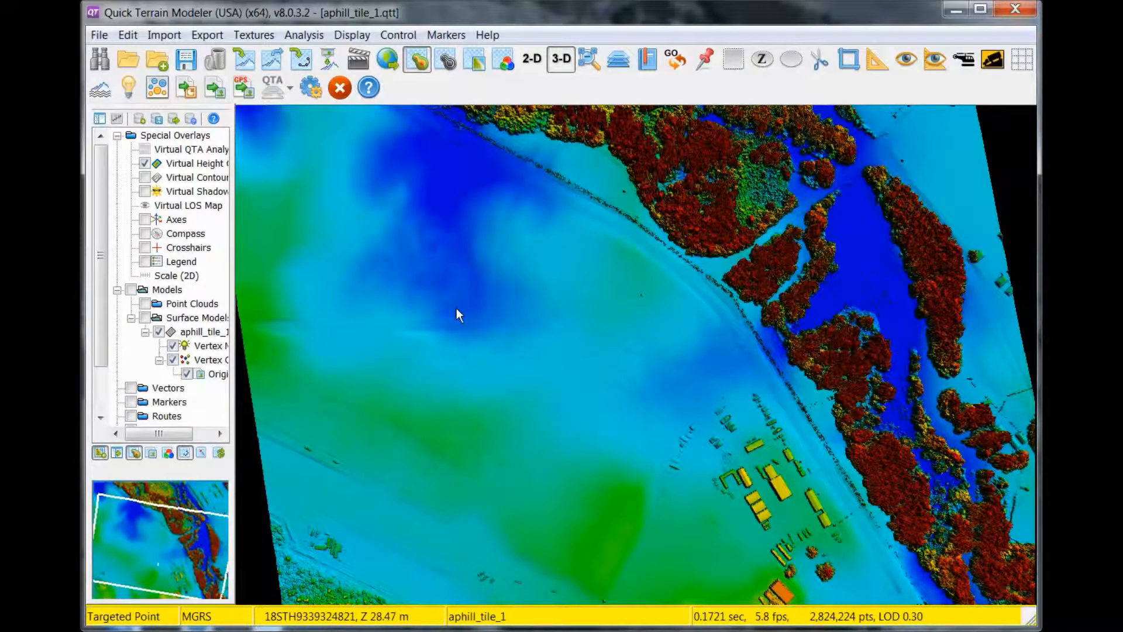
drag(604, 384, 585, 373)
scroll(584, 375, down, 1)
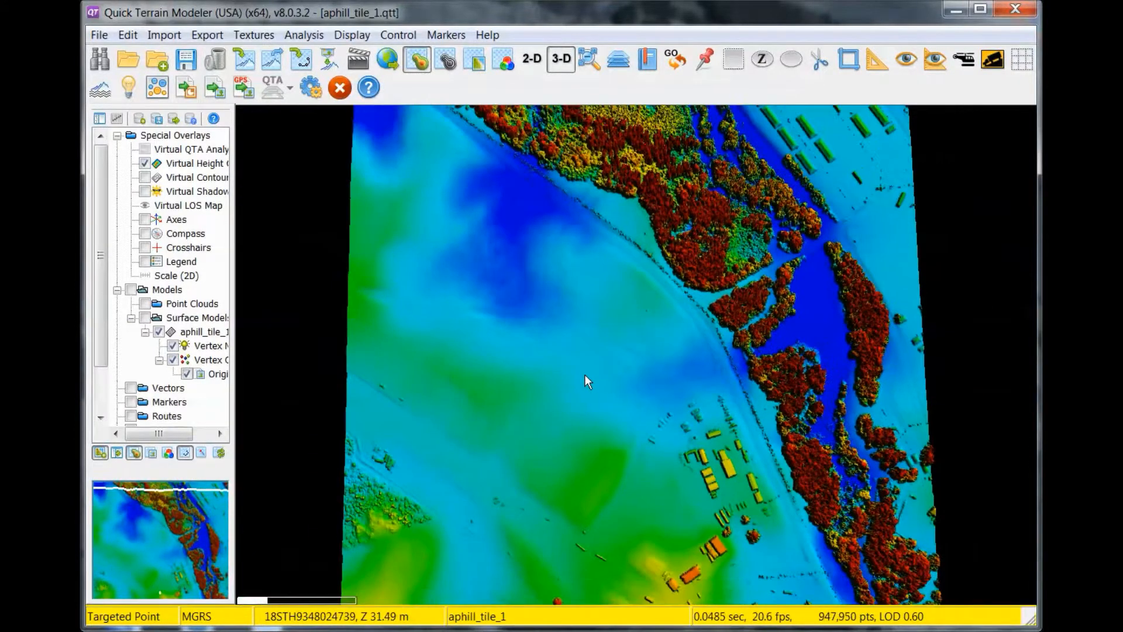
click(419, 60)
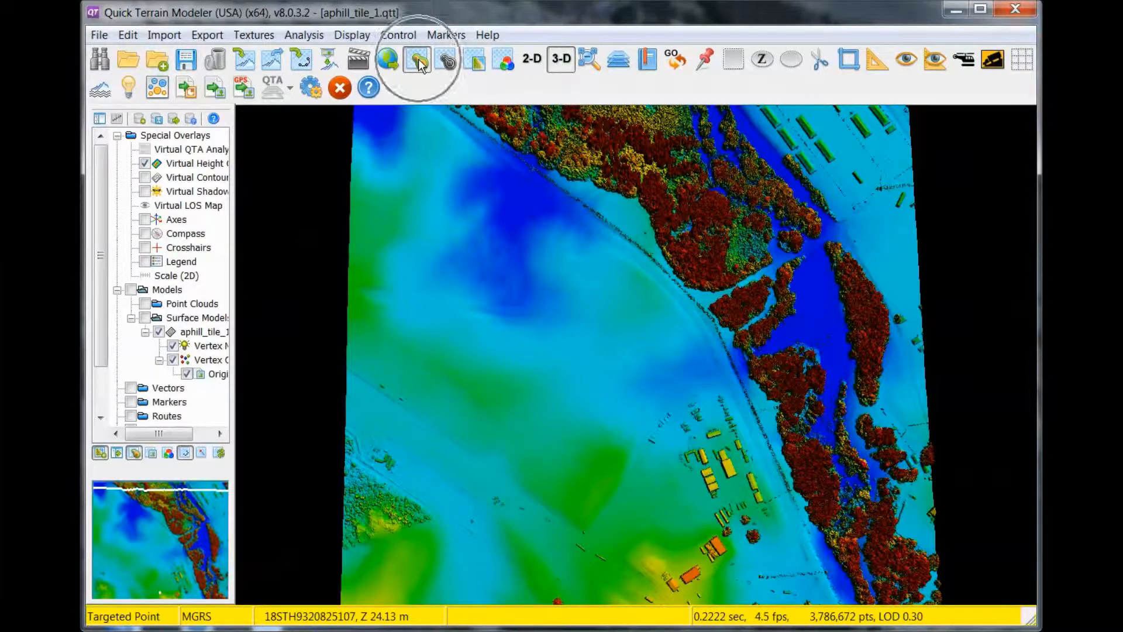
click(235, 301)
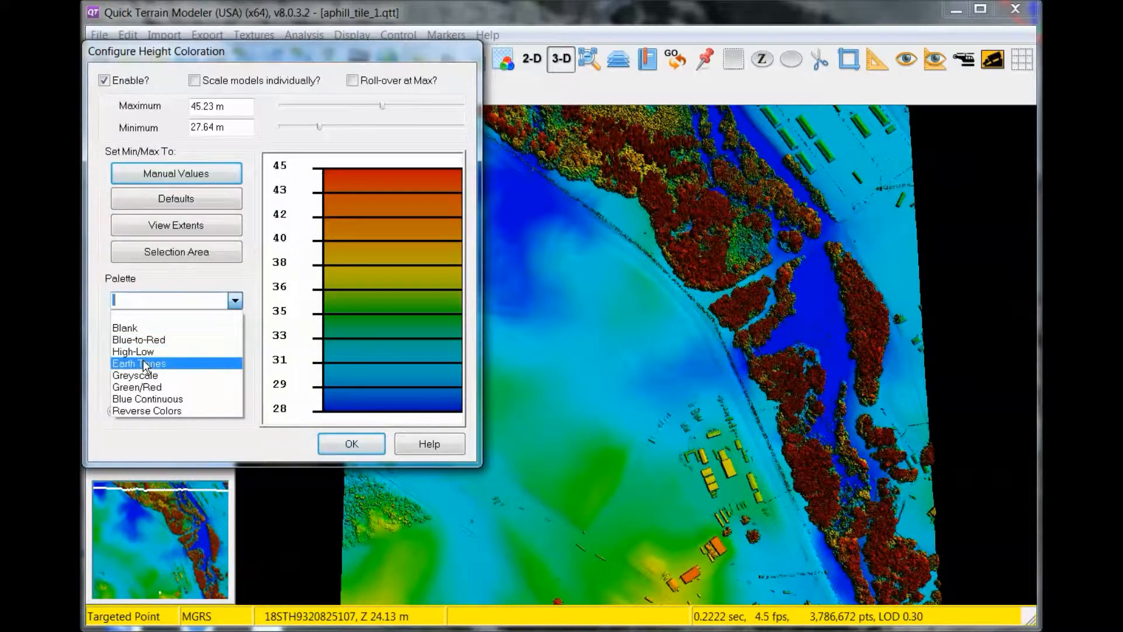
click(142, 361)
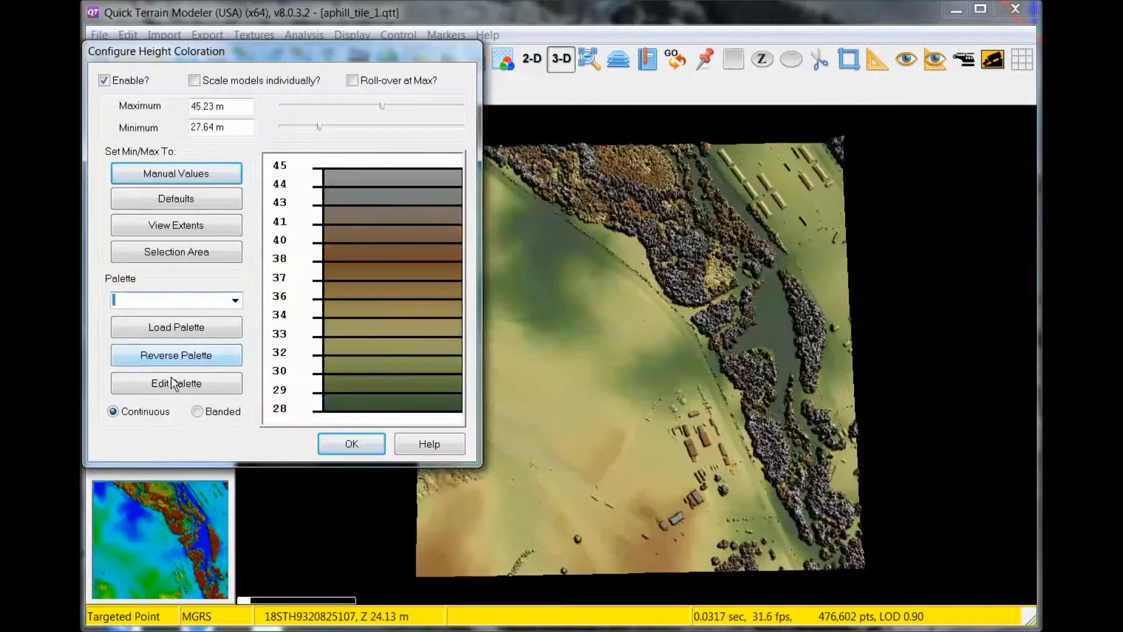
click(351, 444)
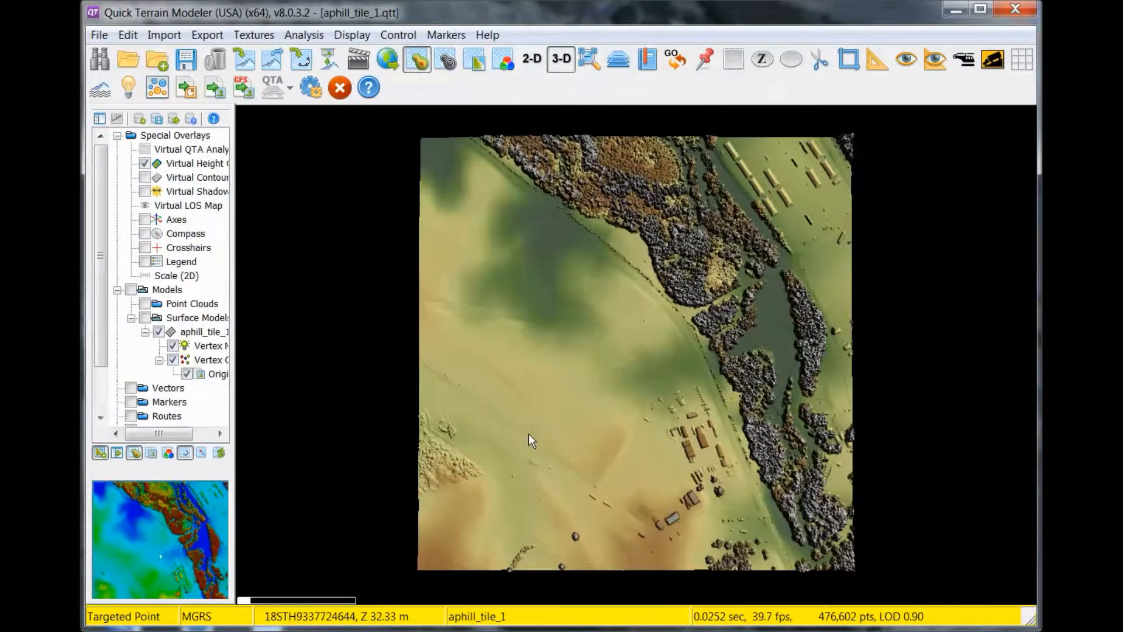
Measure a straight line across the open field between the tree line and the foreground
drag(611, 385, 610, 380)
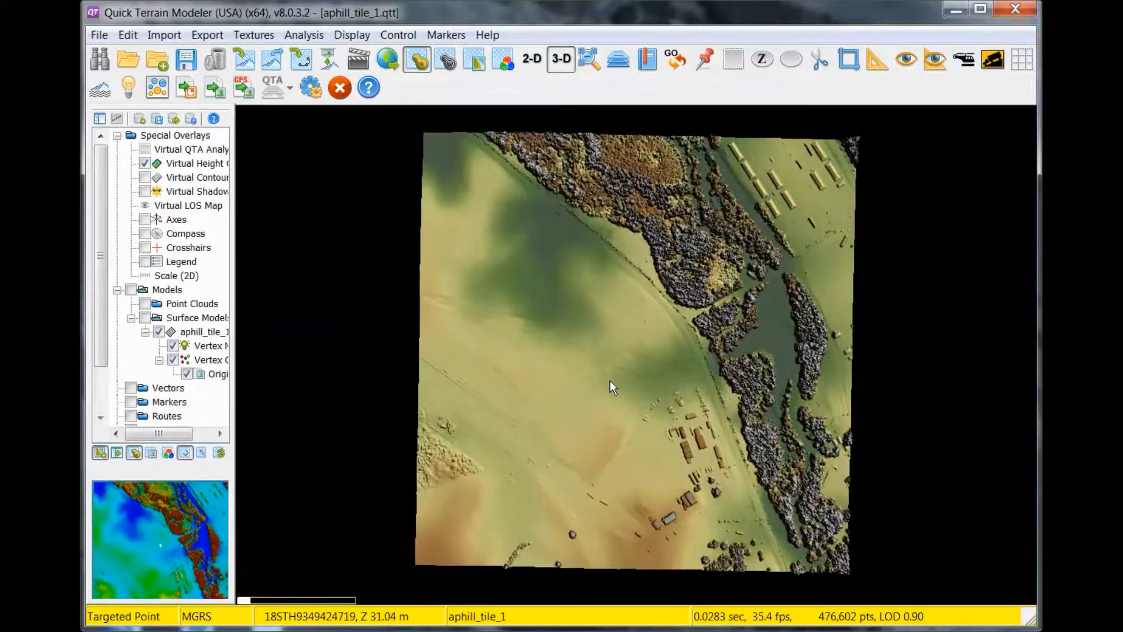
scroll(611, 383, up, 5)
click(873, 61)
click(434, 337)
right_click(743, 408)
drag(556, 476, 581, 362)
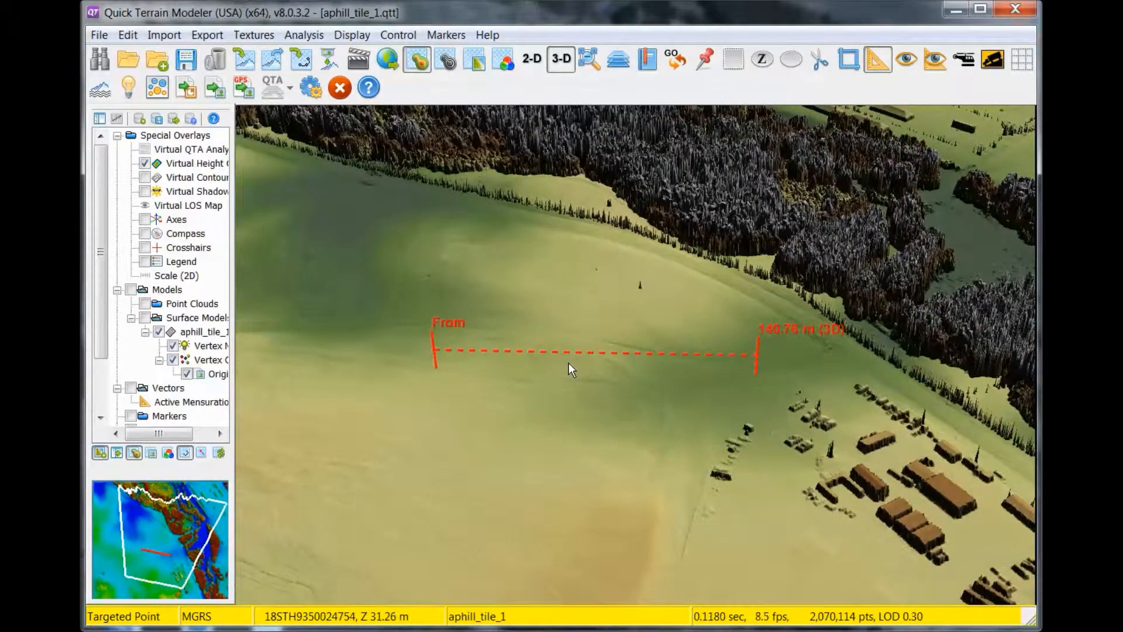
Set the active mensuration line's appearance to Terrain Hugging, apply it, and exit mensuration mode
right_click(206, 402)
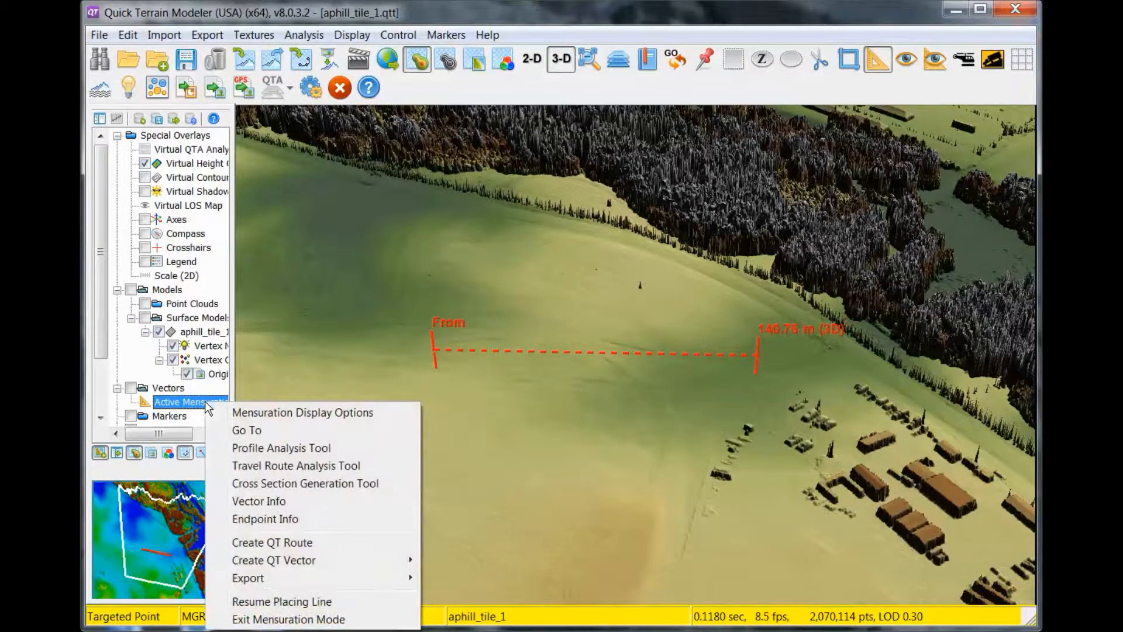
click(263, 414)
click(178, 237)
click(245, 268)
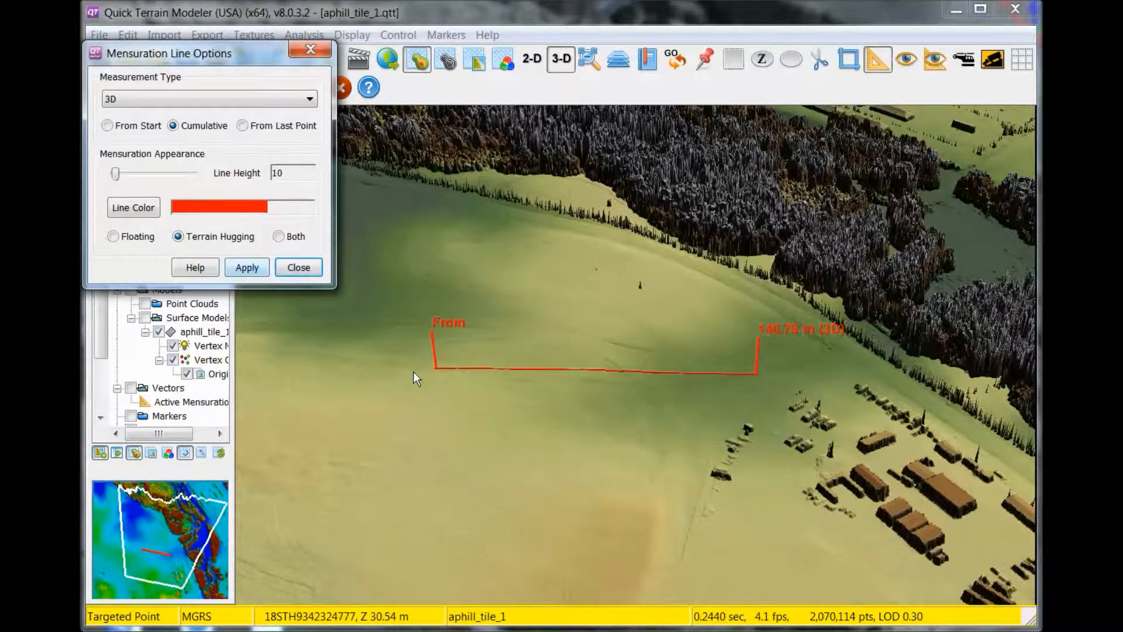
click(299, 268)
key(Escape)
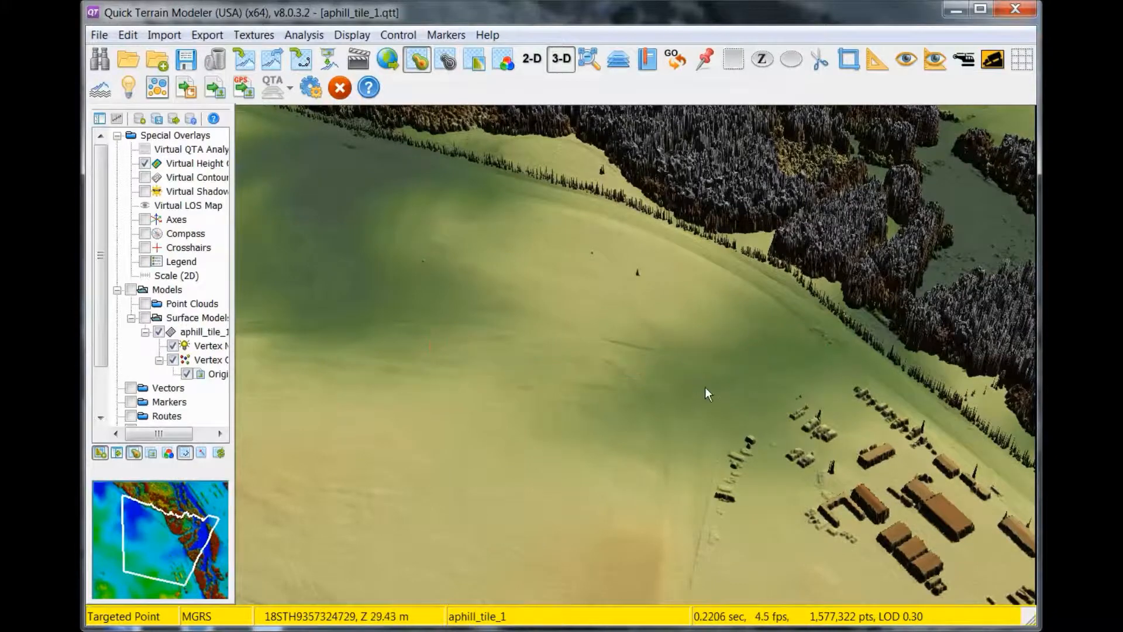
Measure a line from the open ground beside the long narrow building across the roofs of the three adjoining buildings
drag(705, 389, 632, 322)
scroll(572, 414, up, 5)
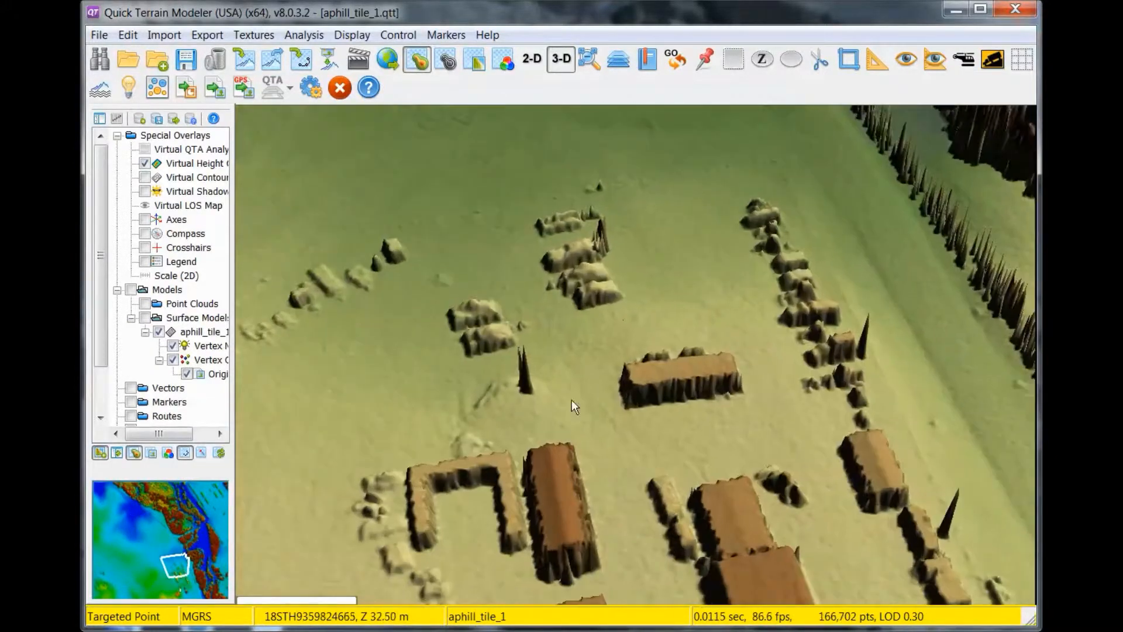
scroll(571, 404, up, 5)
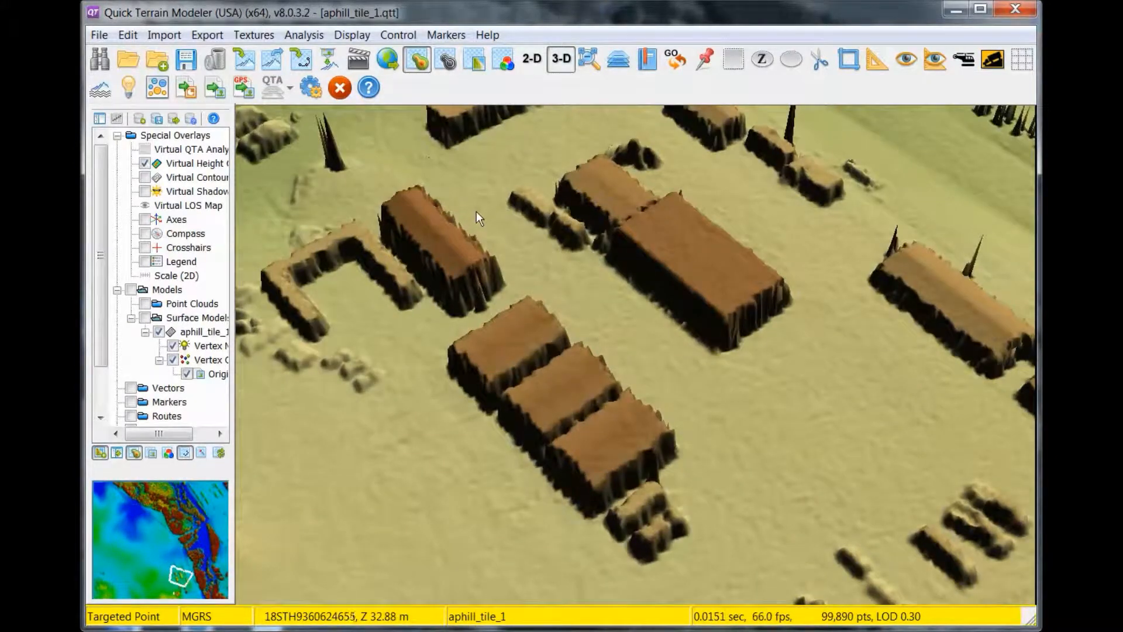
double_click(479, 202)
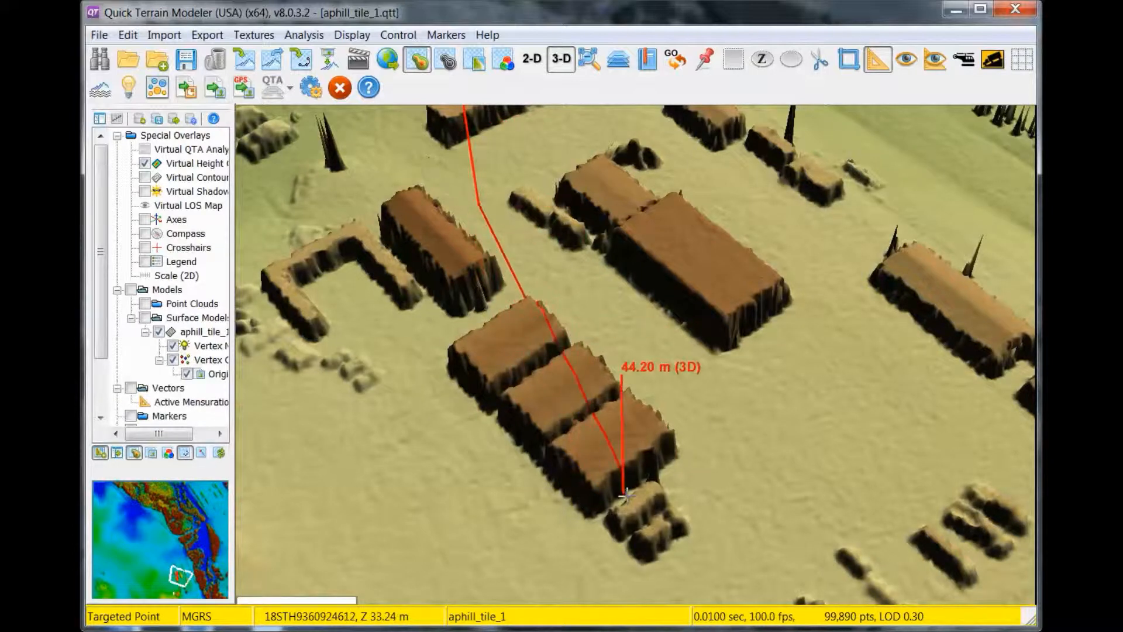
right_click(636, 511)
drag(505, 514, 452, 444)
scroll(611, 532, up, 4)
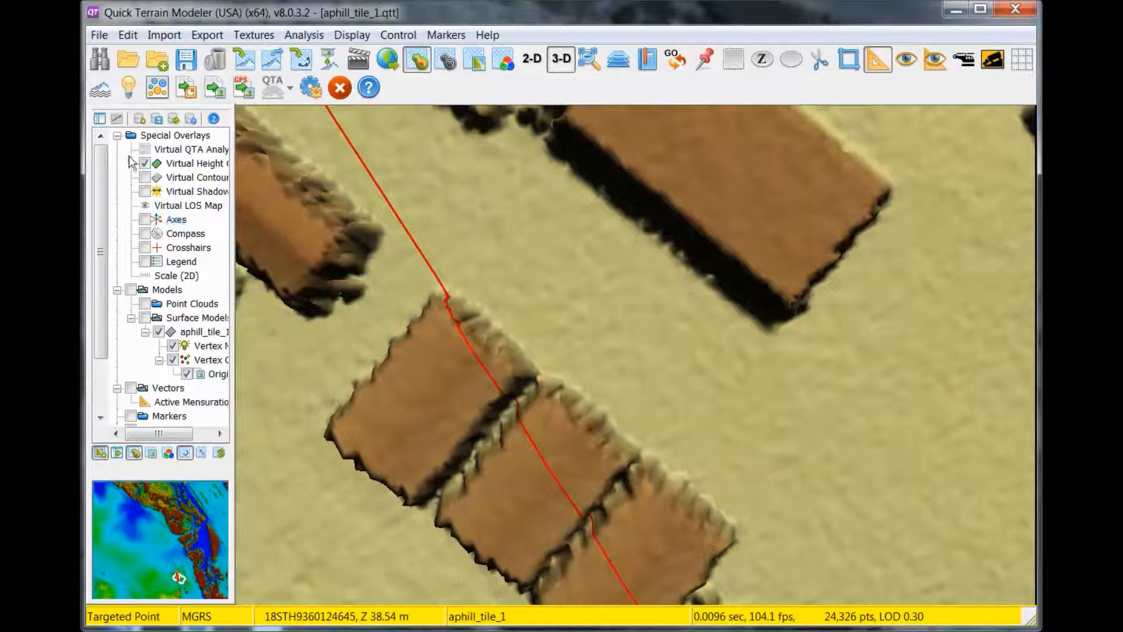
Turn on the Axes and Legend special overlays
click(118, 135)
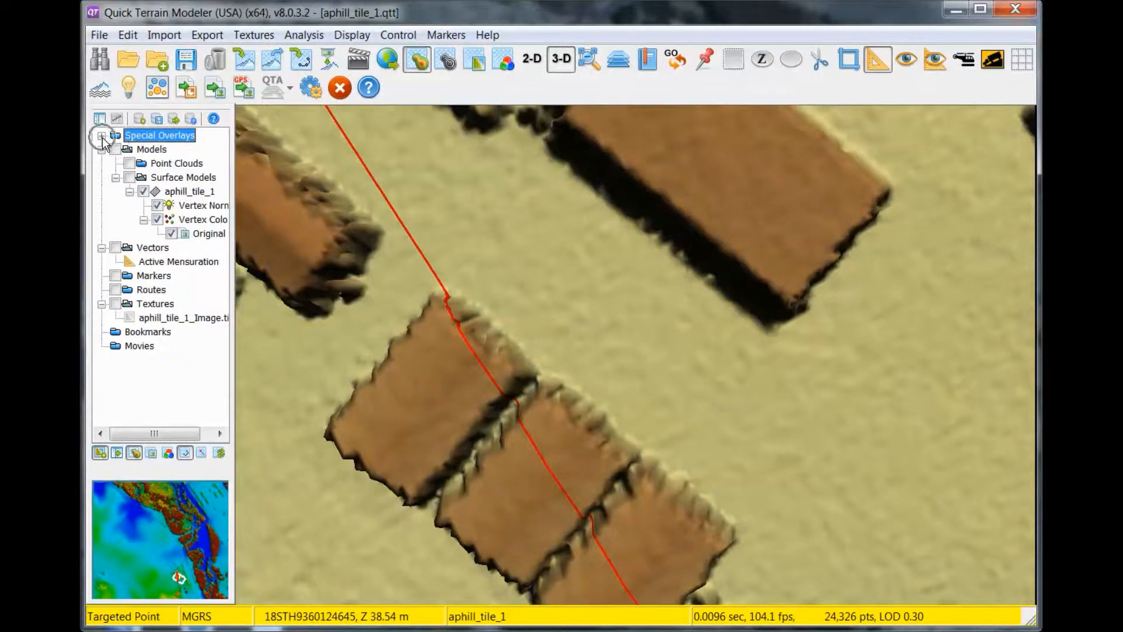
click(102, 135)
click(145, 220)
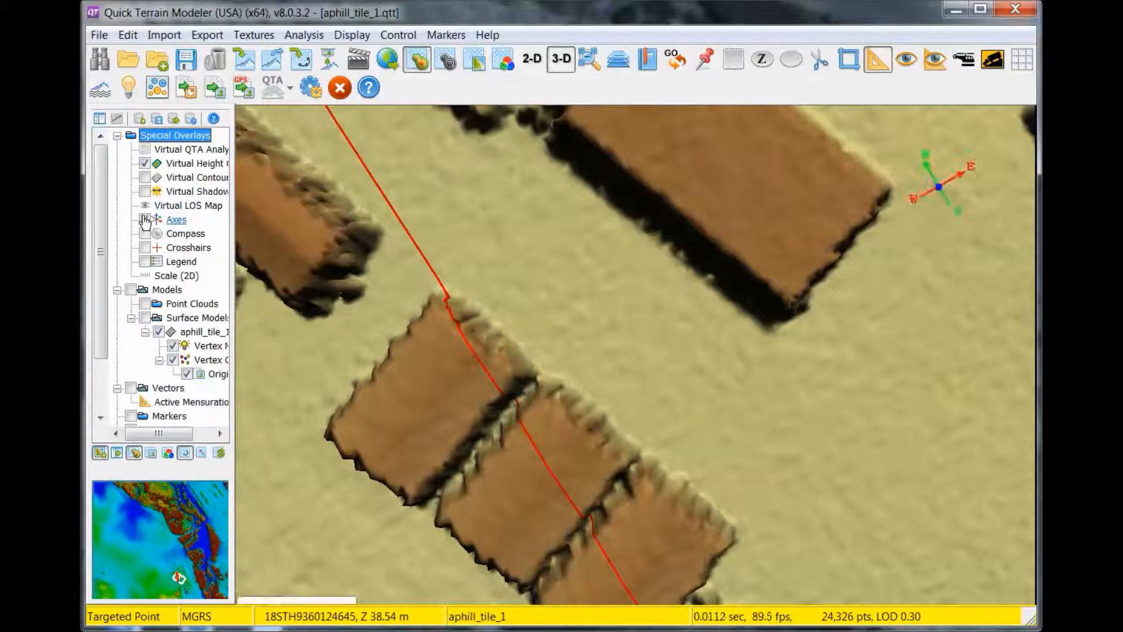
click(144, 262)
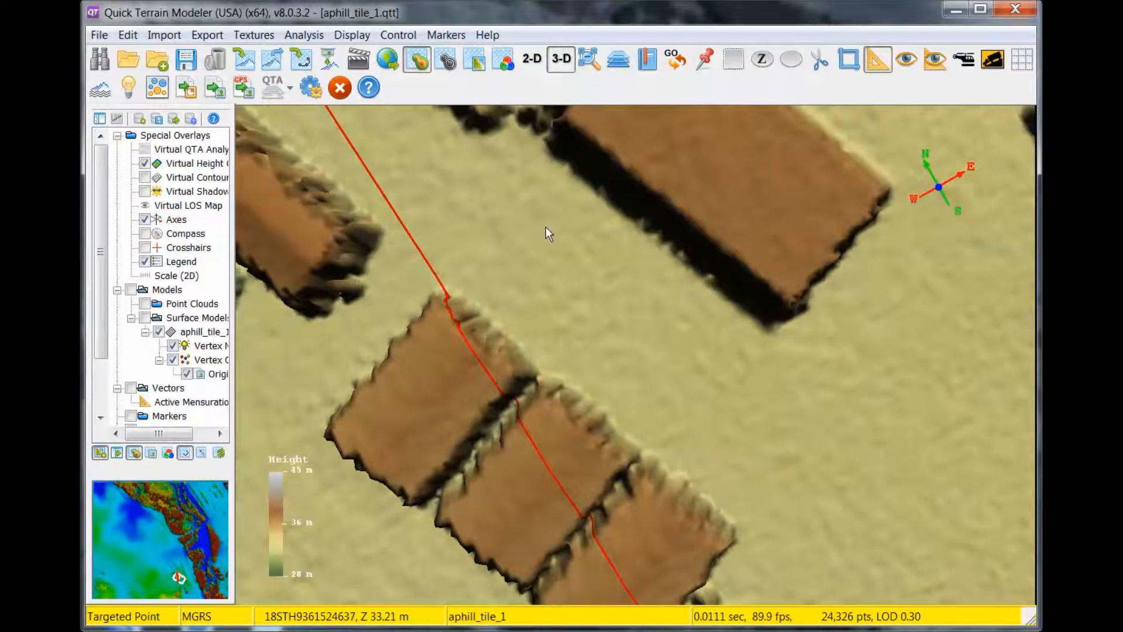
Exit mensuration mode to clear the line measured over the buildings
drag(619, 265, 598, 265)
scroll(598, 265, down, 4)
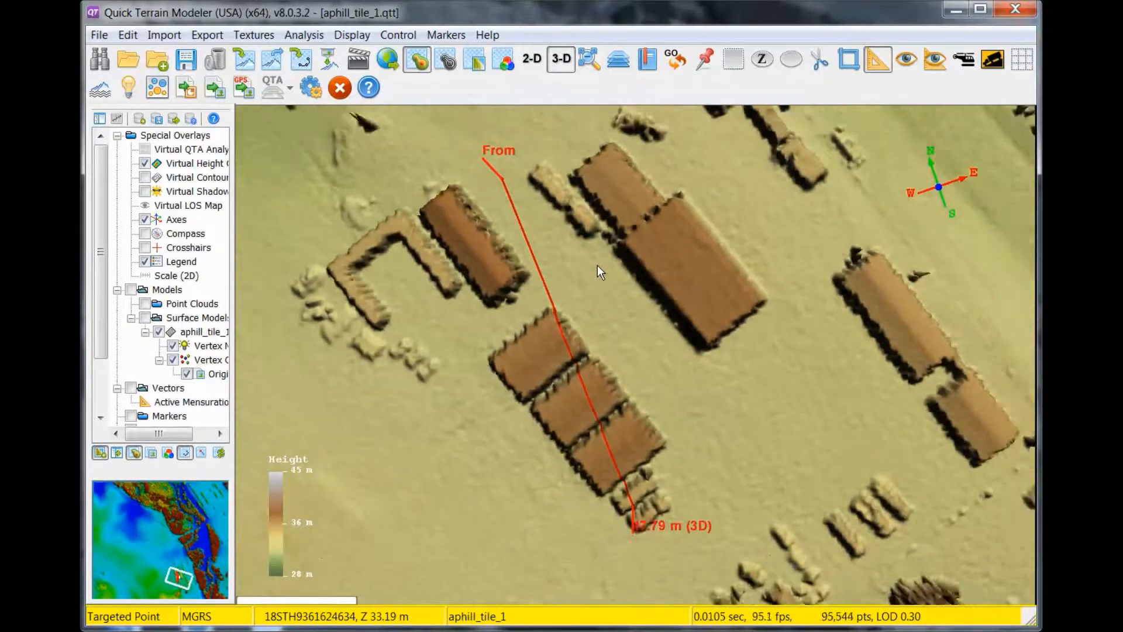
drag(552, 367, 631, 324)
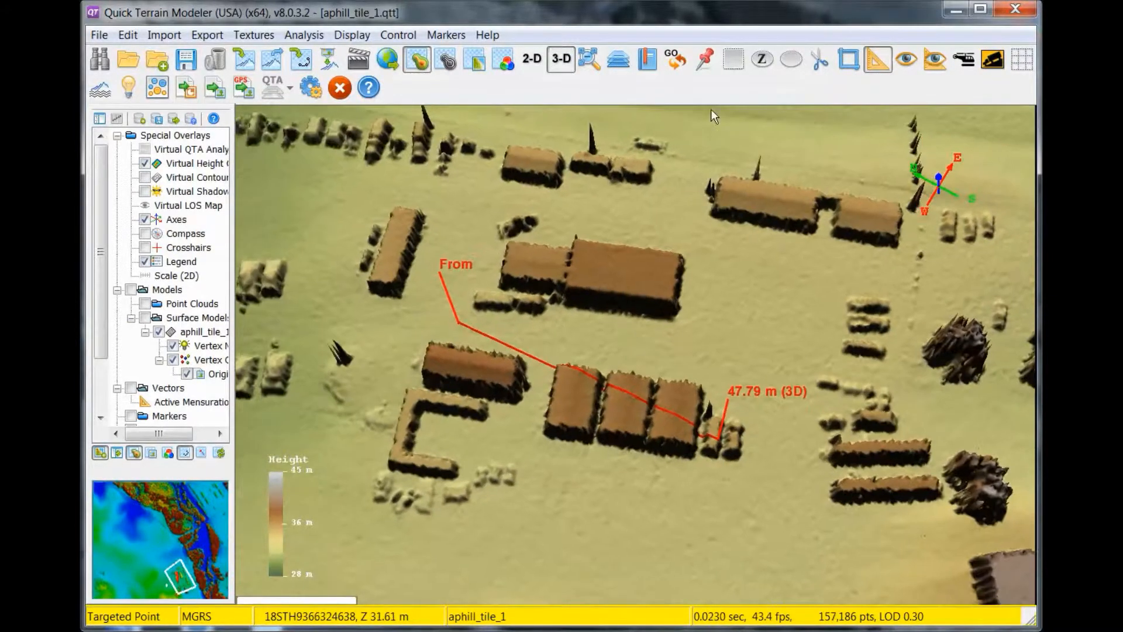
click(878, 58)
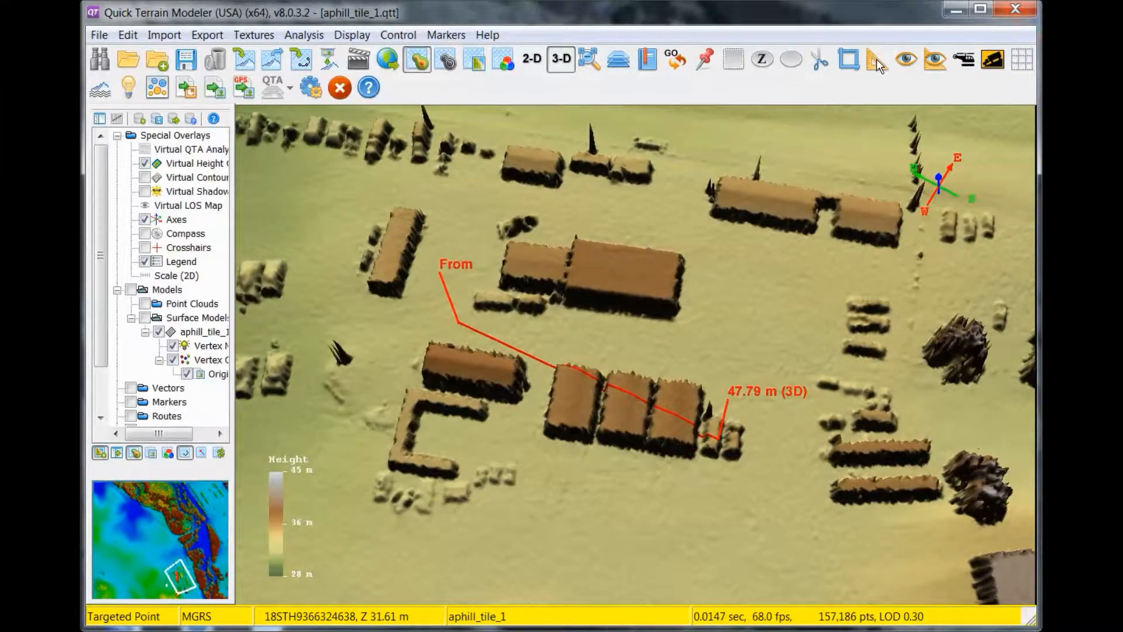
Set the program-wide display units to Feet (US Survey)
click(98, 36)
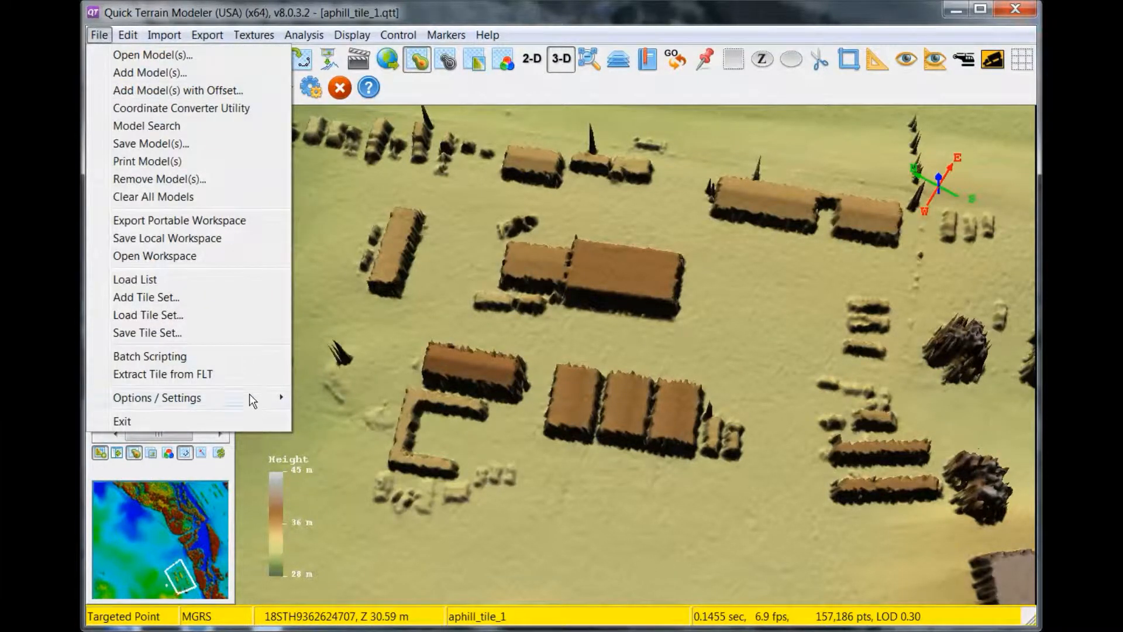
mouse_move(250, 394)
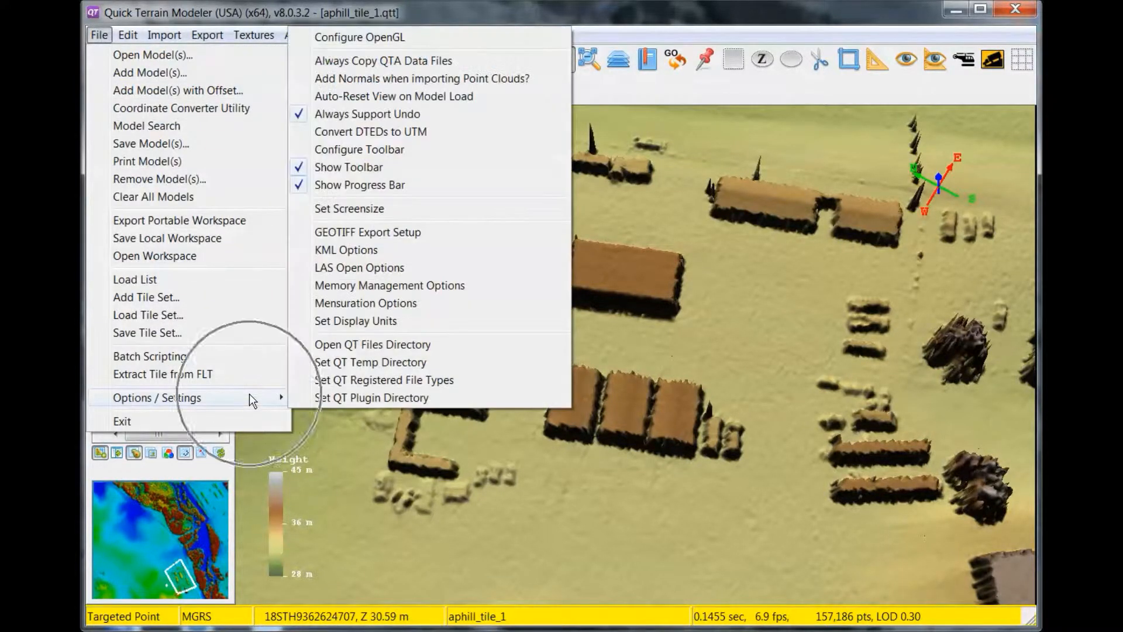
click(356, 322)
click(261, 85)
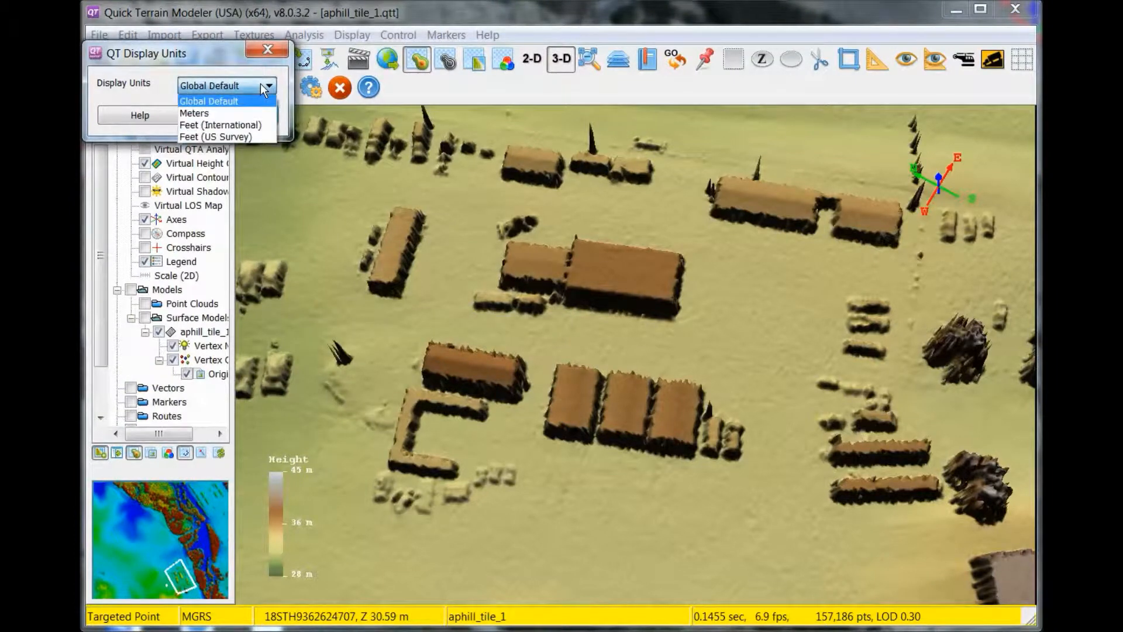
click(237, 137)
click(224, 120)
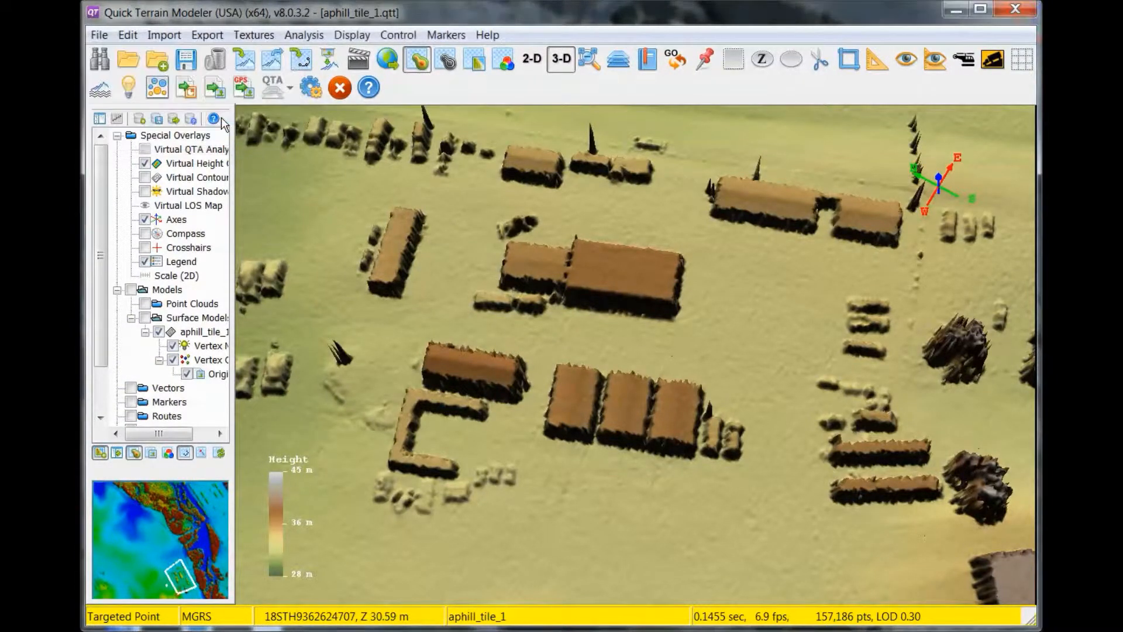
drag(541, 352, 436, 361)
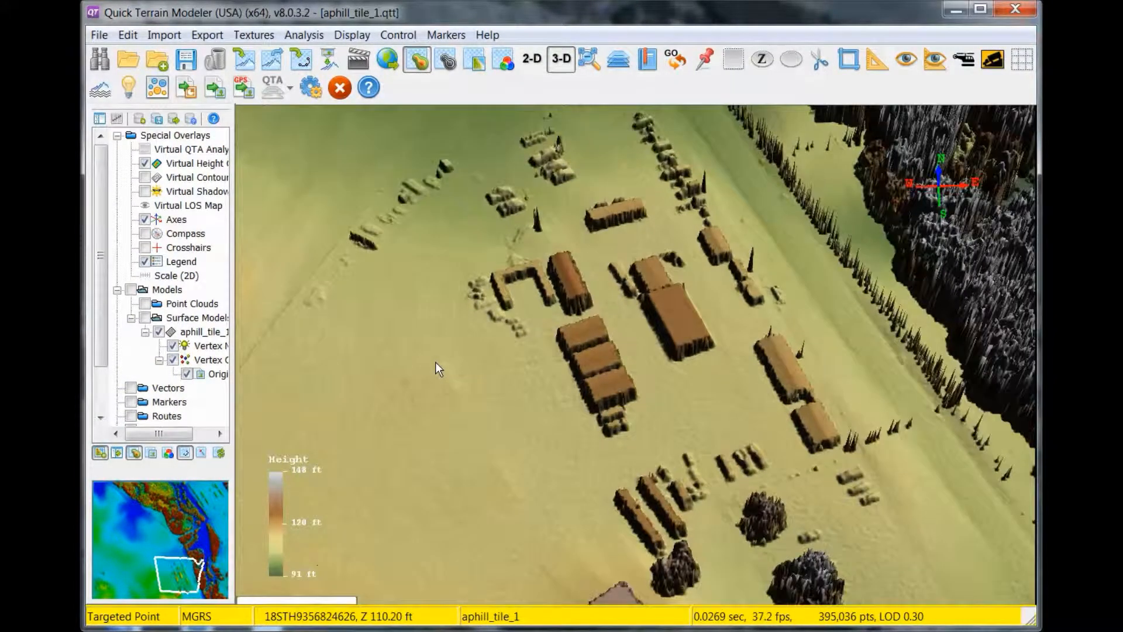
drag(550, 426, 431, 423)
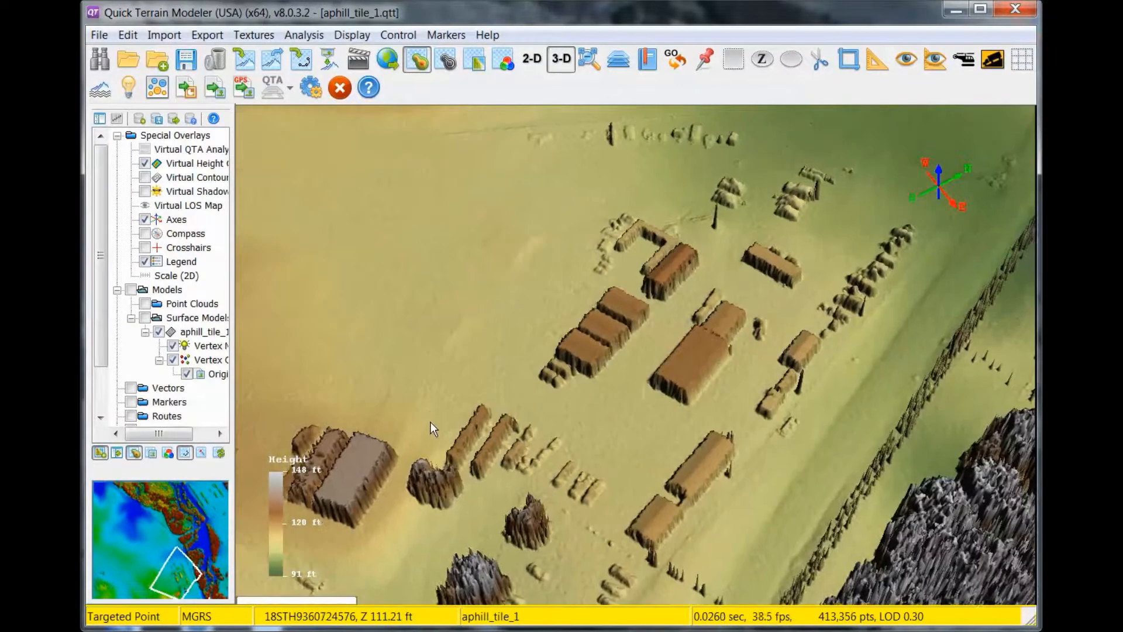
drag(405, 374, 623, 379)
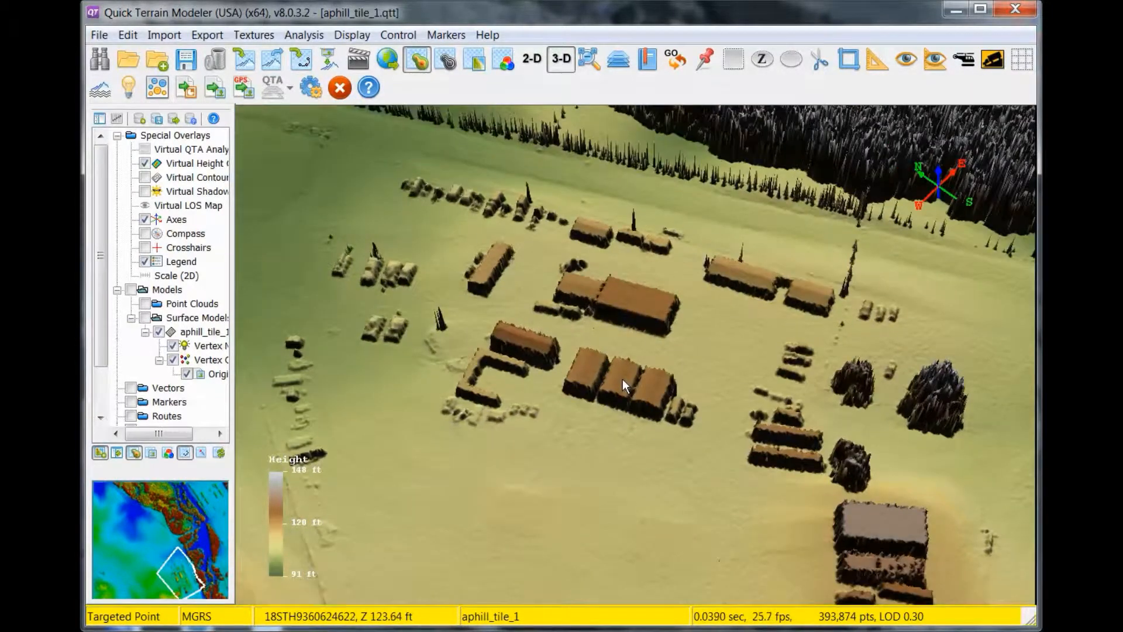
Place a marker on the open ground southwest of the three adjoining buildings
right_drag(582, 399, 565, 360)
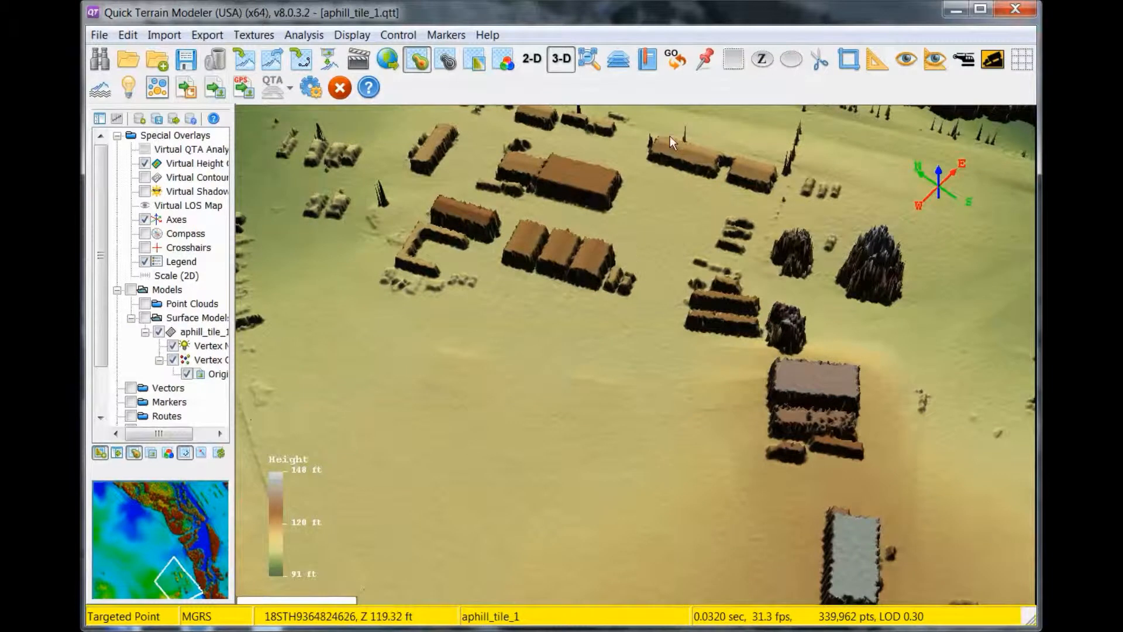
click(702, 62)
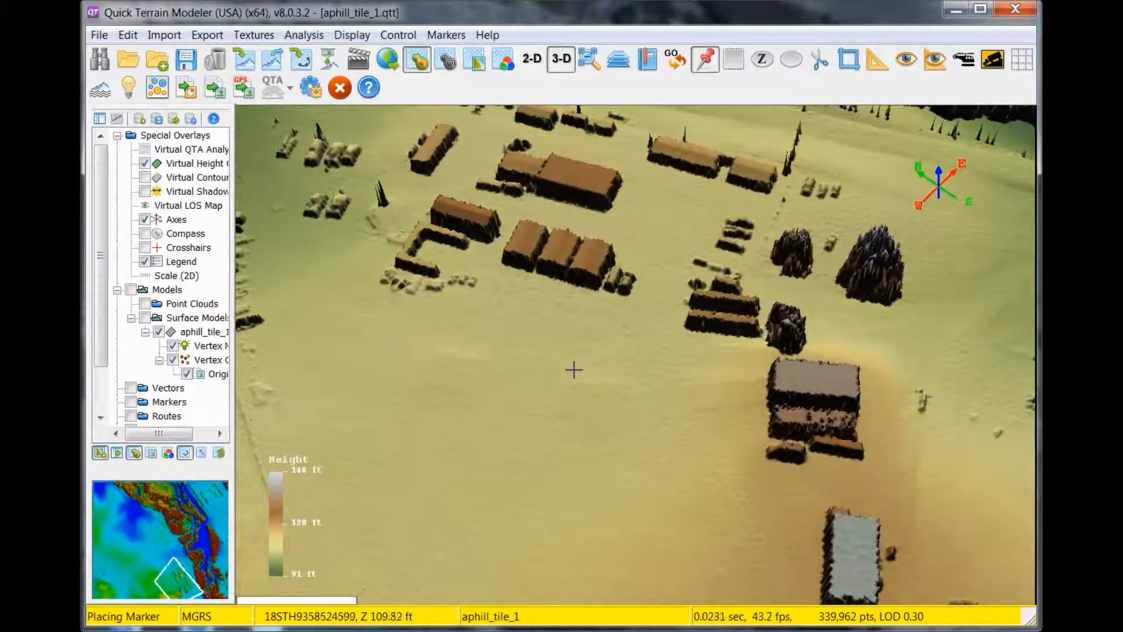
click(532, 436)
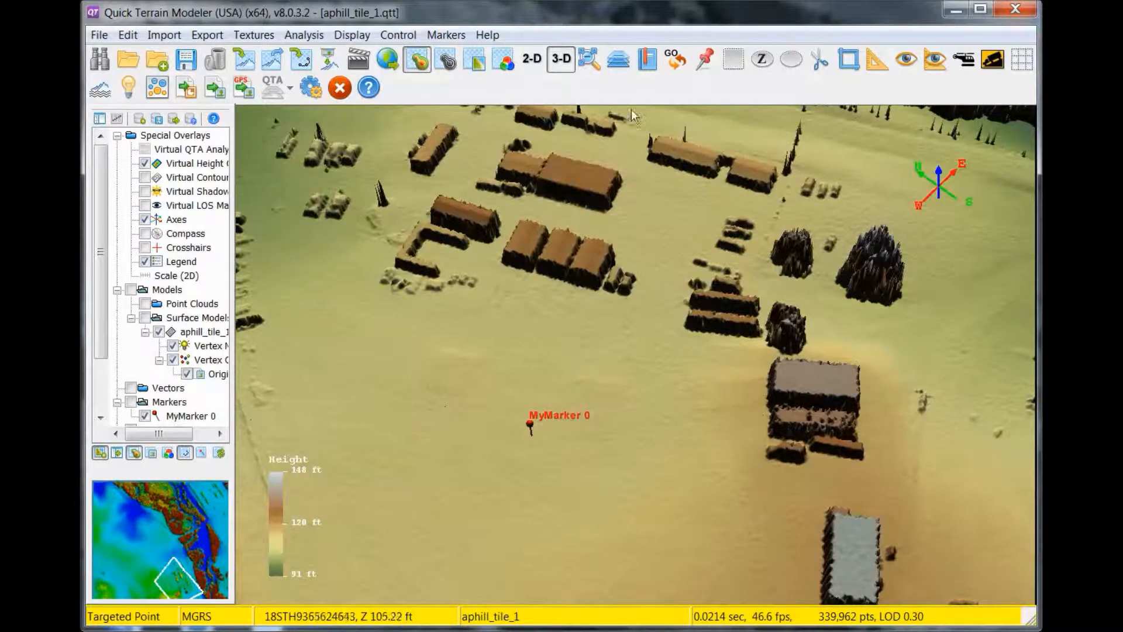
Set the global marker options to billboard-style labels that also show the coordinate, and apply them to the placed marker
right_click(701, 62)
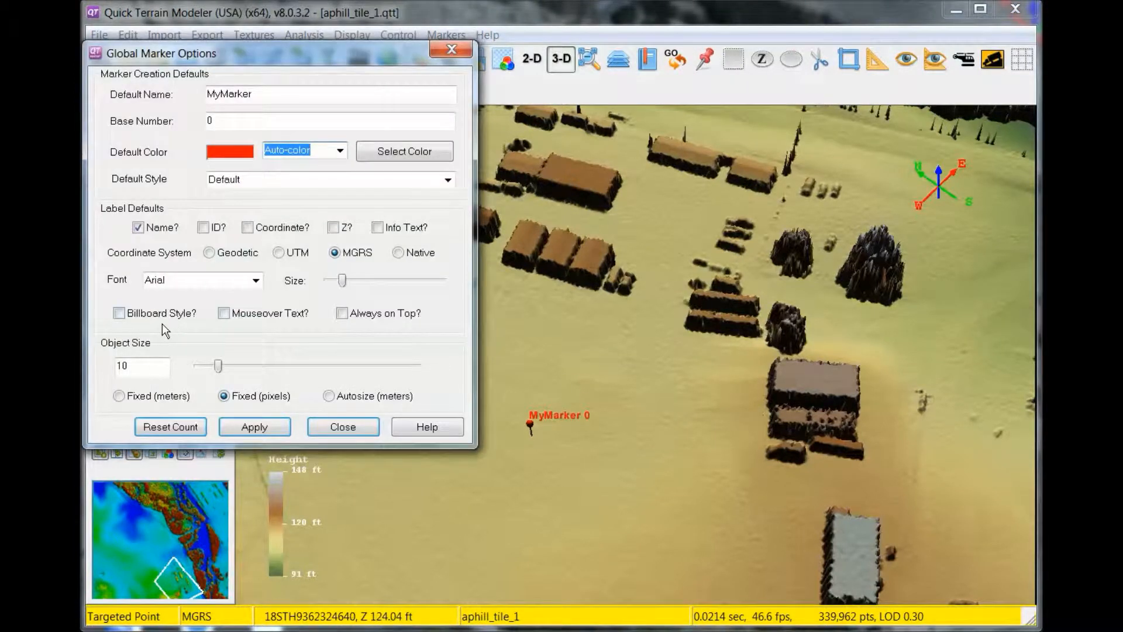
click(119, 313)
click(254, 426)
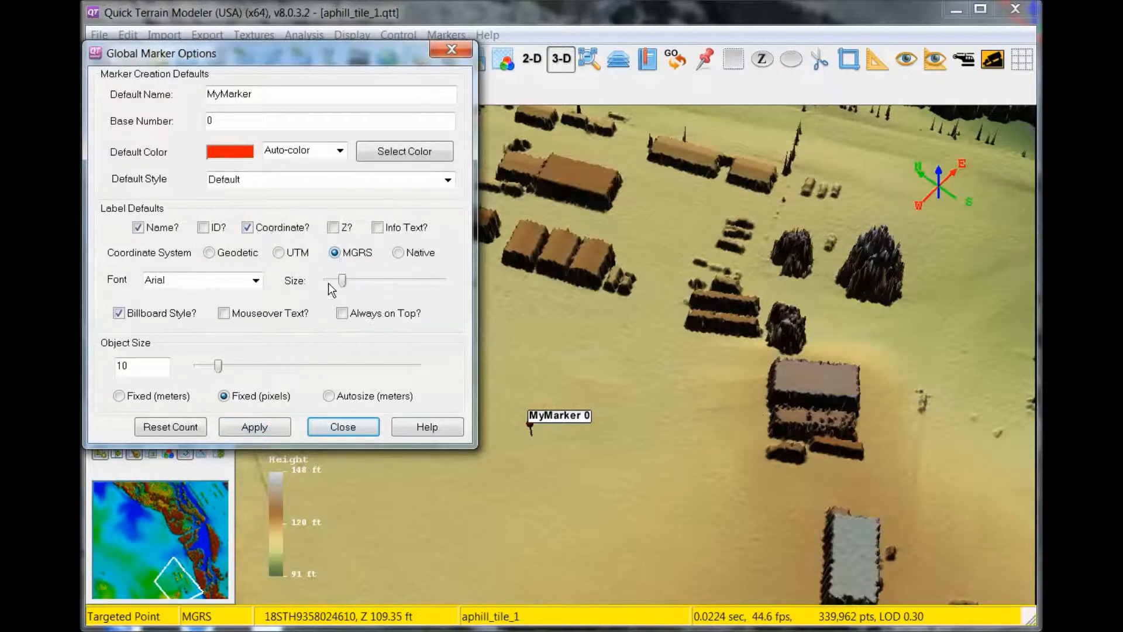
click(282, 427)
drag(622, 467, 602, 465)
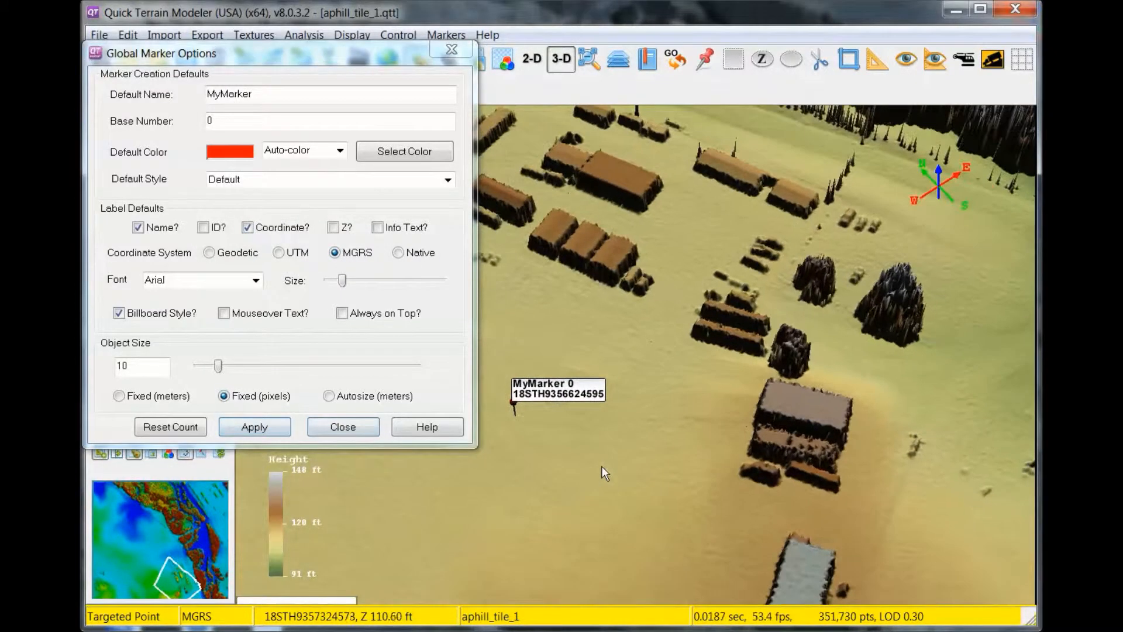
click(452, 49)
Place a second marker on the open ground a short distance southeast of the first and view both labels from different angles
click(705, 59)
click(620, 461)
mouse_move(606, 485)
mouse_down()
mouse_move(582, 500)
mouse_move(528, 496)
mouse_up()
scroll(528, 497, up, 4)
right_drag(529, 486, 564, 437)
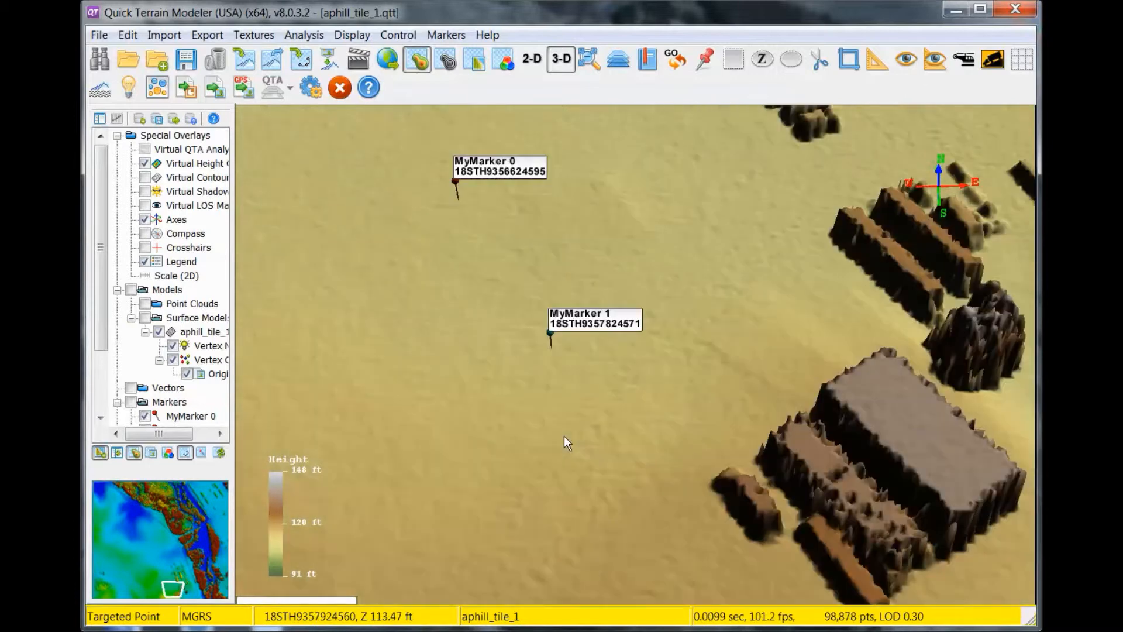
drag(551, 430, 444, 426)
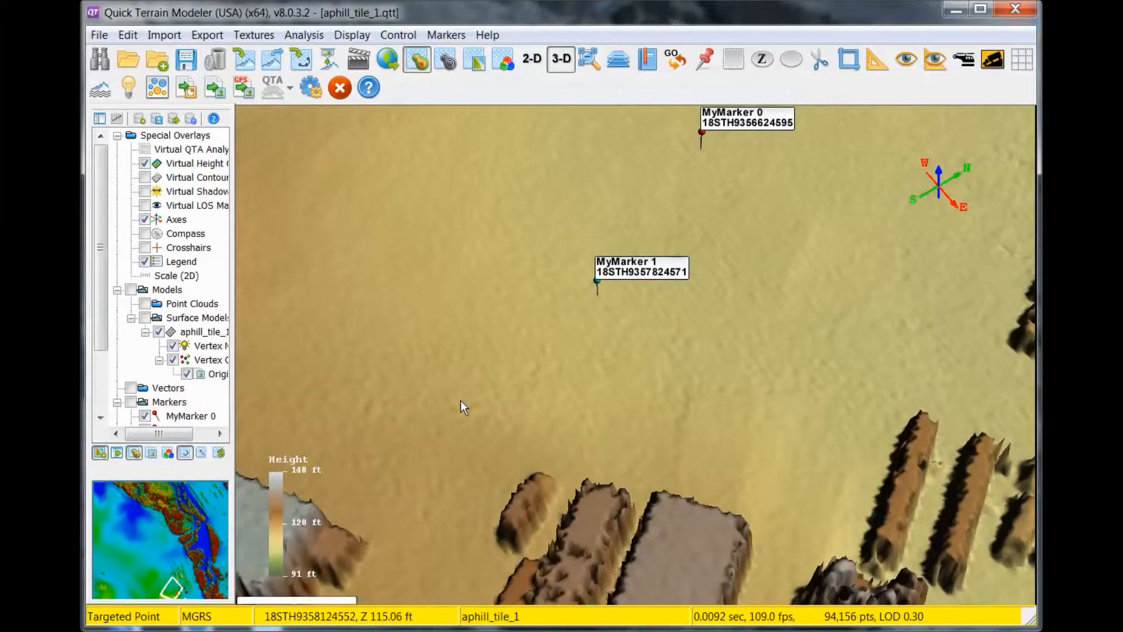
right_drag(461, 400, 454, 427)
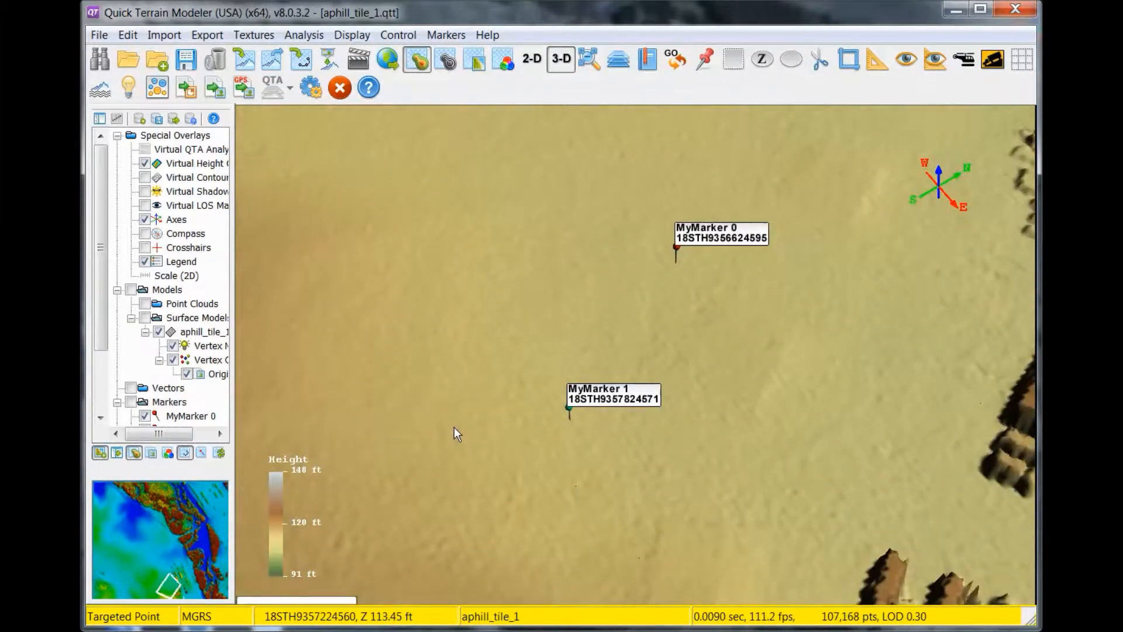
Open the QT temp directory setting and accept the preselected folder
click(100, 36)
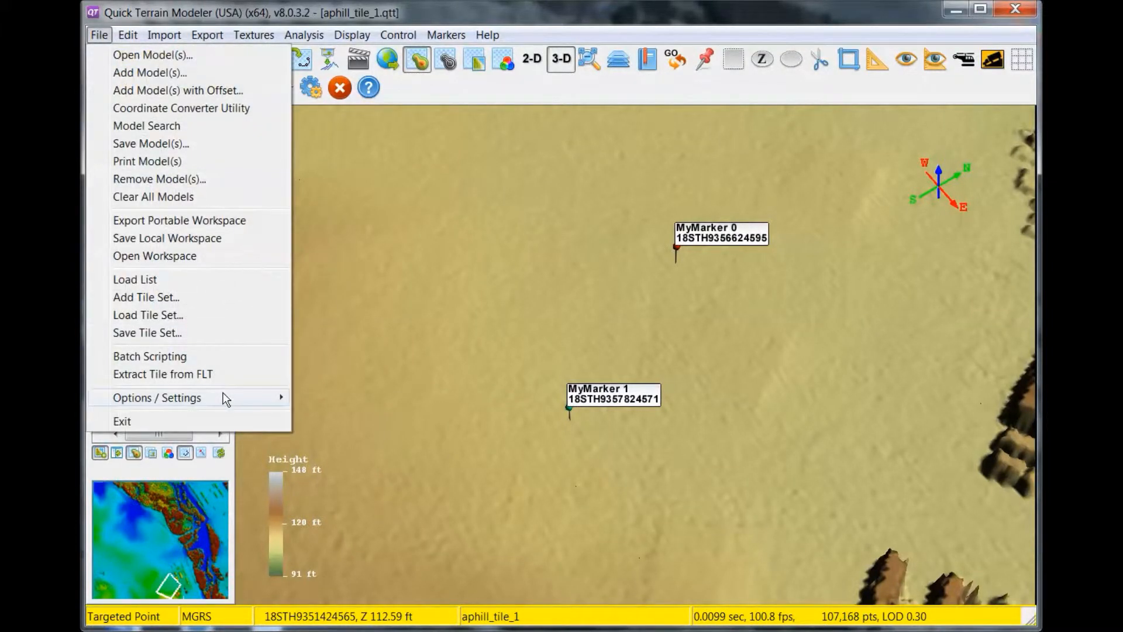
mouse_move(226, 398)
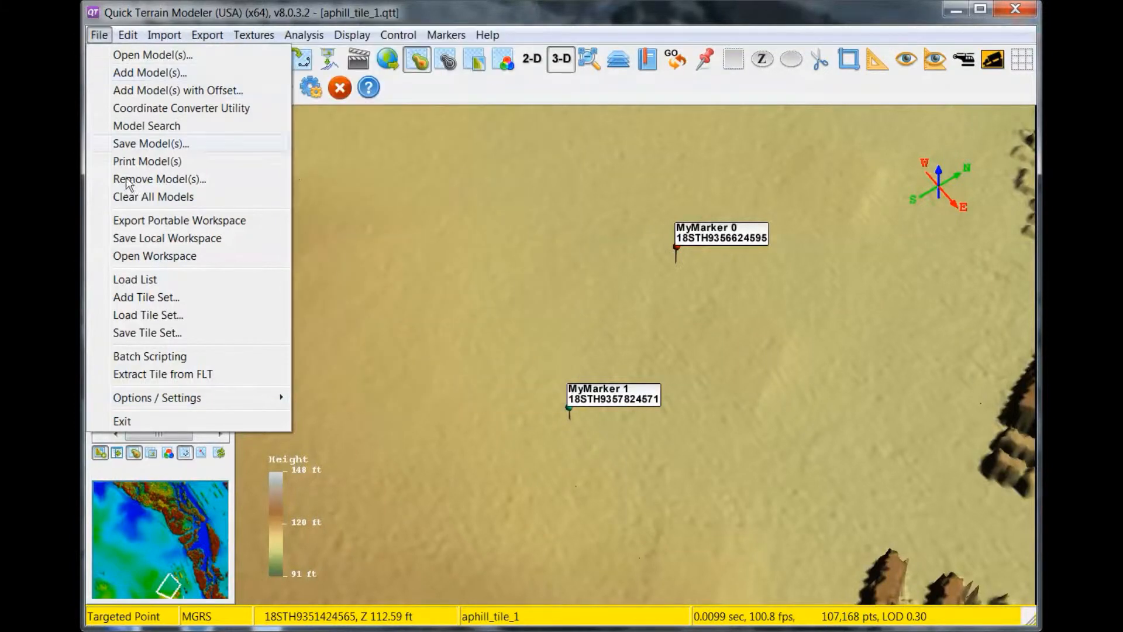
mouse_move(182, 402)
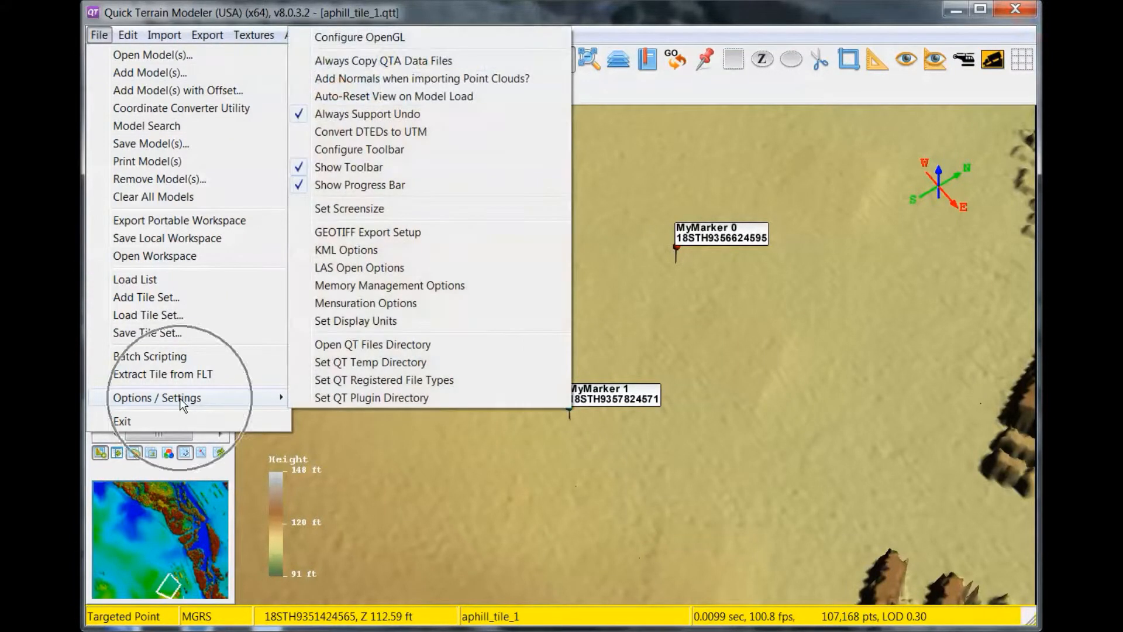
click(345, 362)
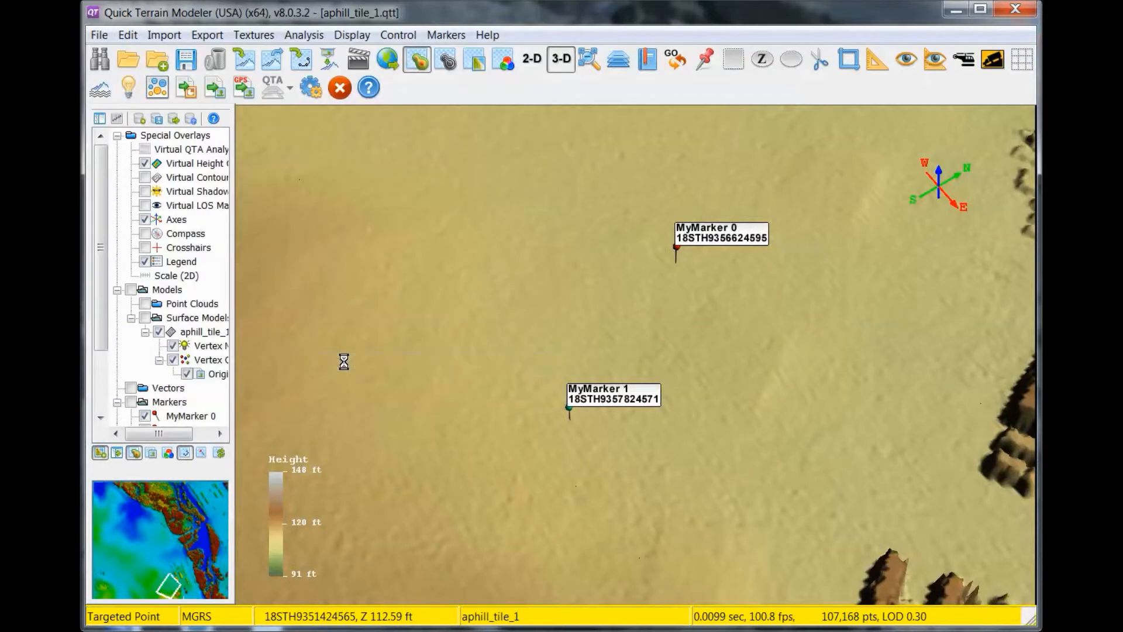
drag(599, 305, 599, 196)
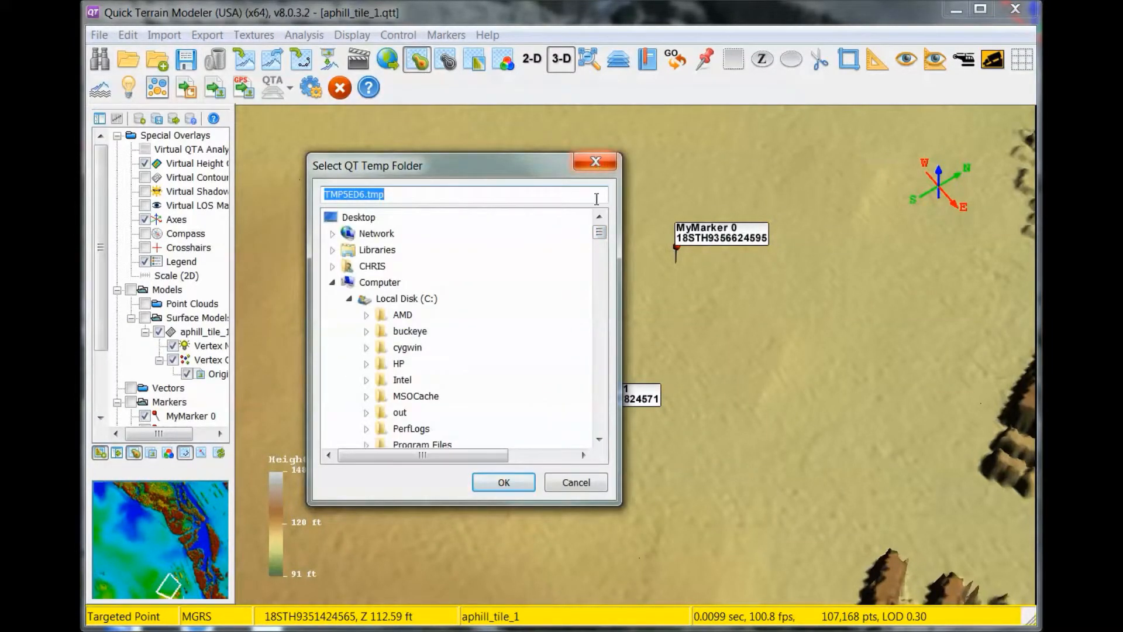
click(504, 482)
drag(752, 427, 598, 473)
scroll(598, 472, down, 5)
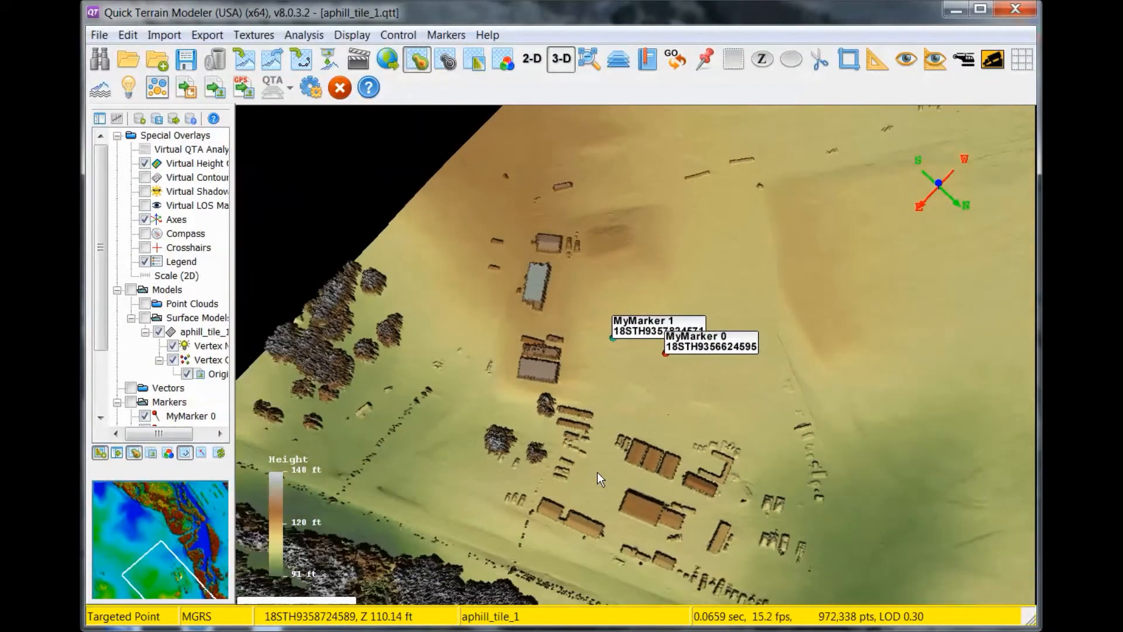
drag(688, 469, 535, 395)
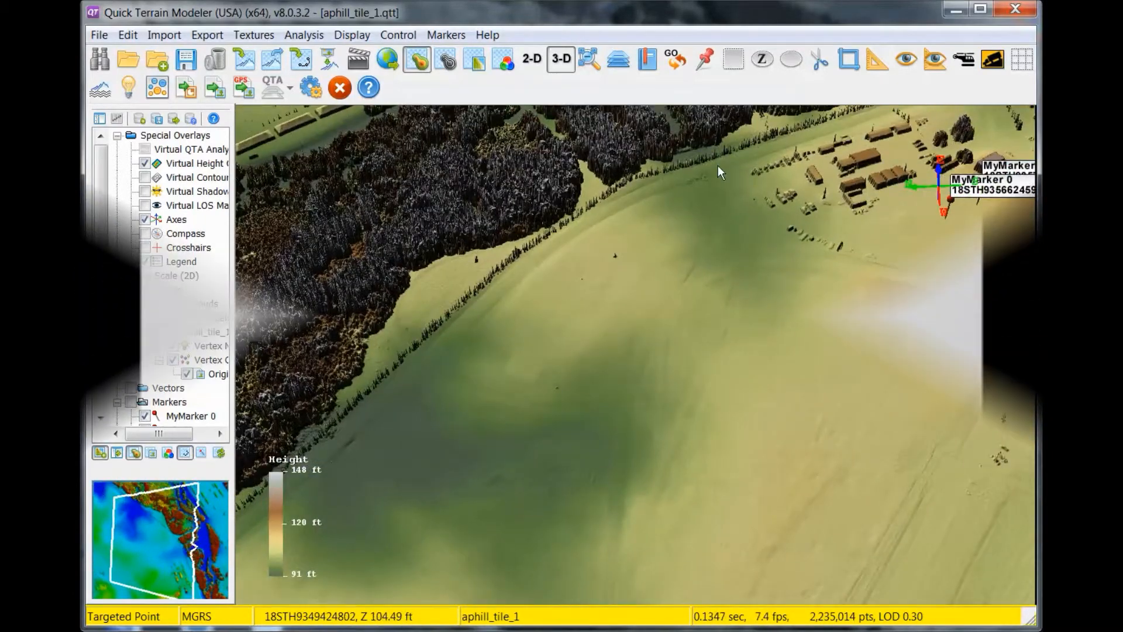